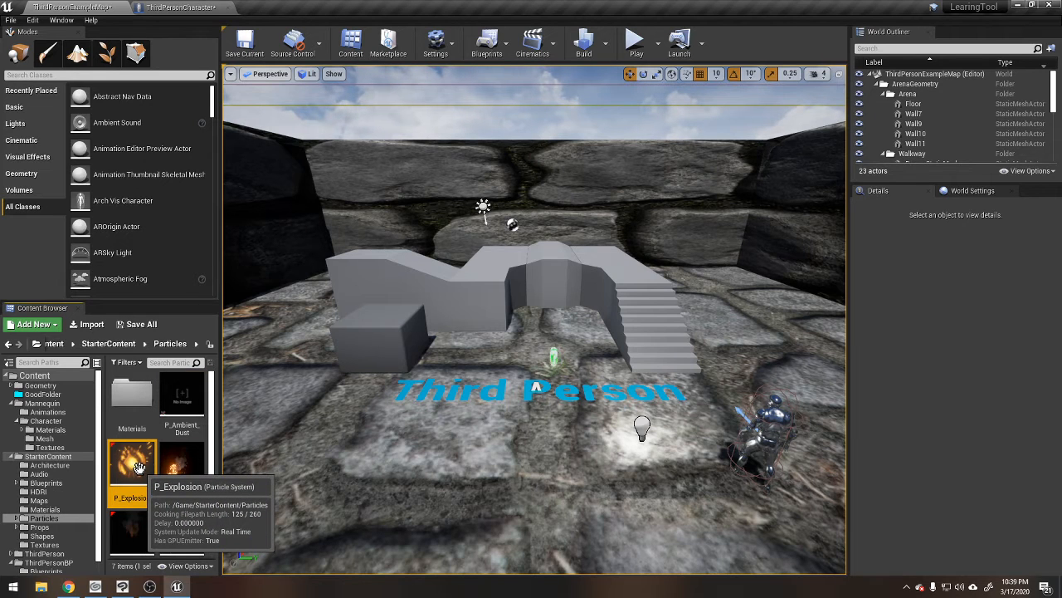
Step: Open the P_Explosion particle system for viewing, and close both its editor and the ThirdPersonCharacter blueprint
double_click(137, 466)
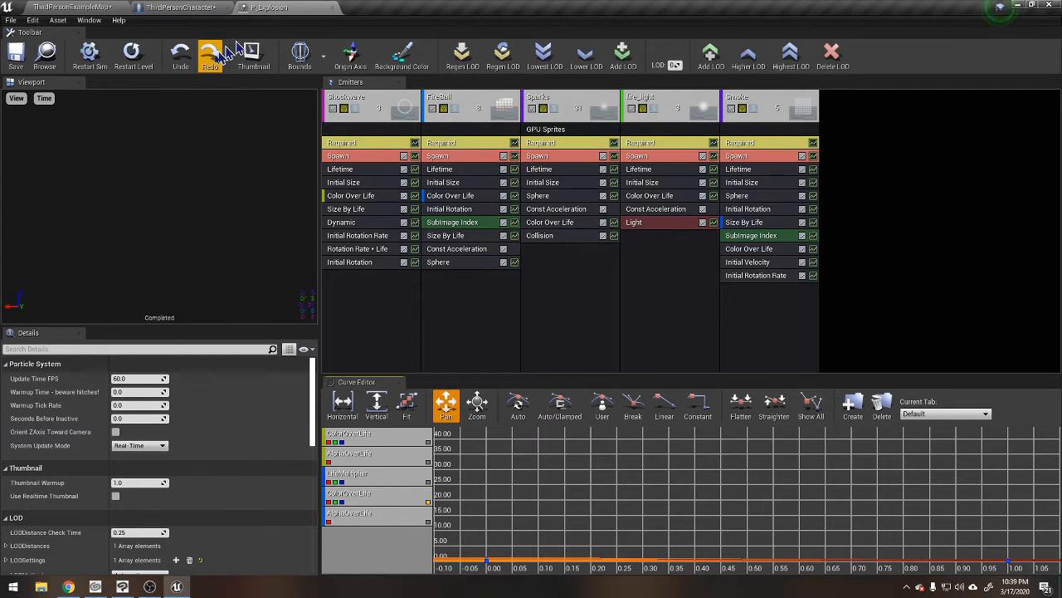
click(333, 10)
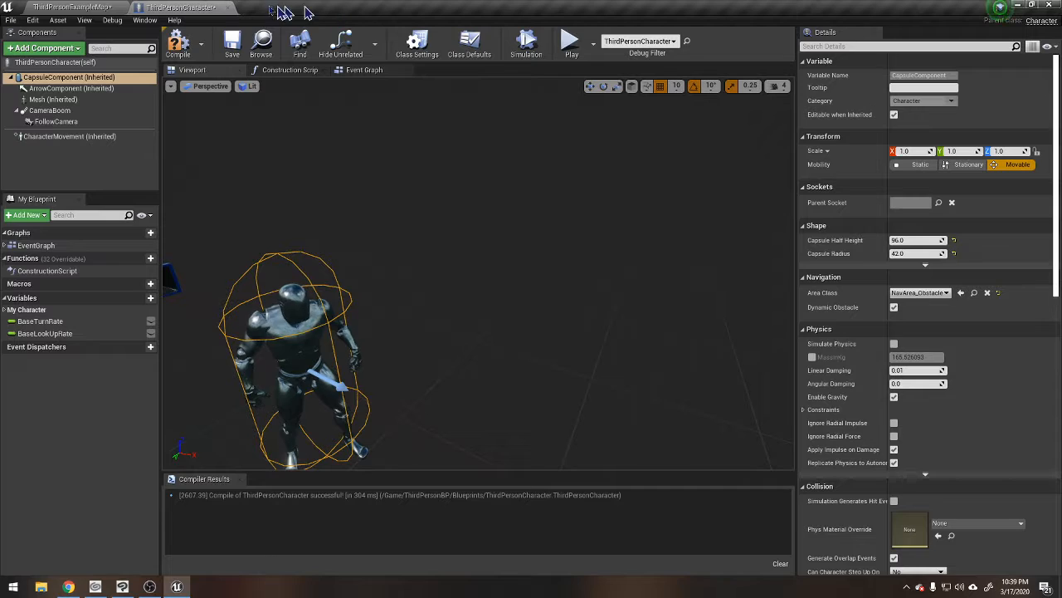
click(231, 7)
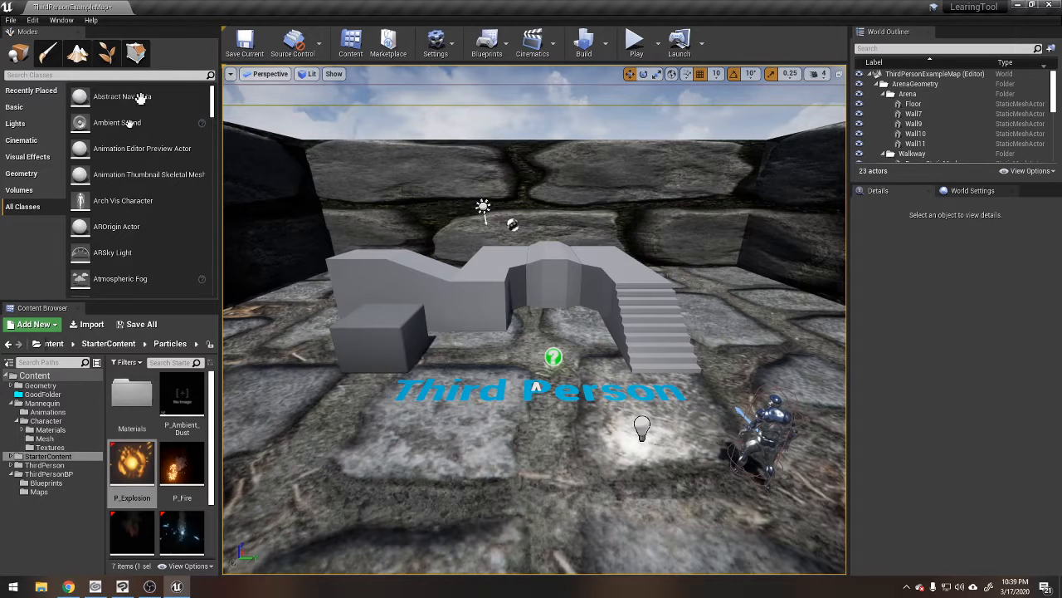
Step: Review the actions available for the P_Explosion asset, including copying its reference, without keeping the options open
right_click(135, 463)
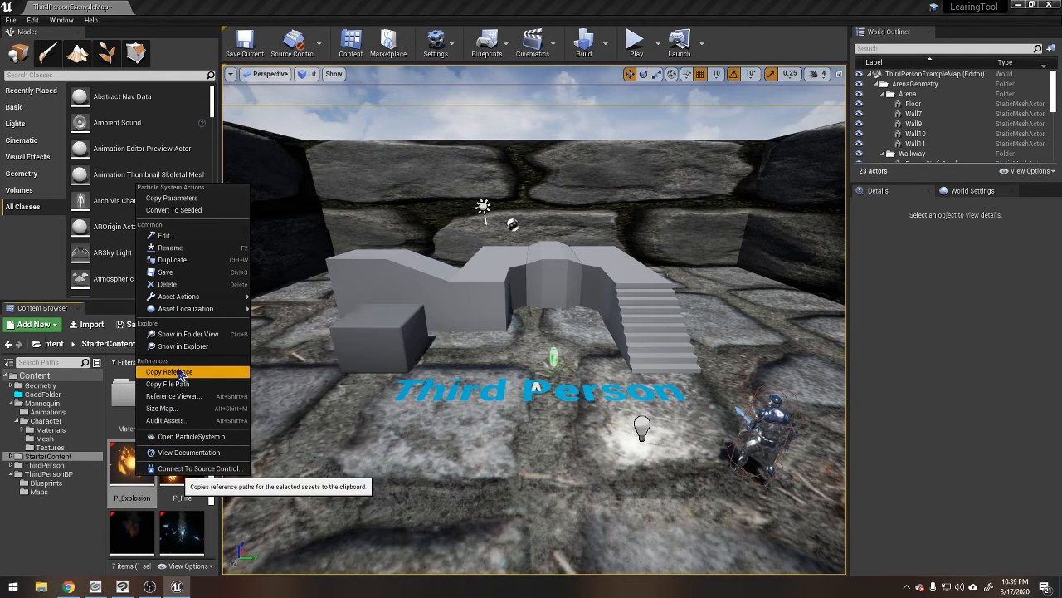
click(179, 373)
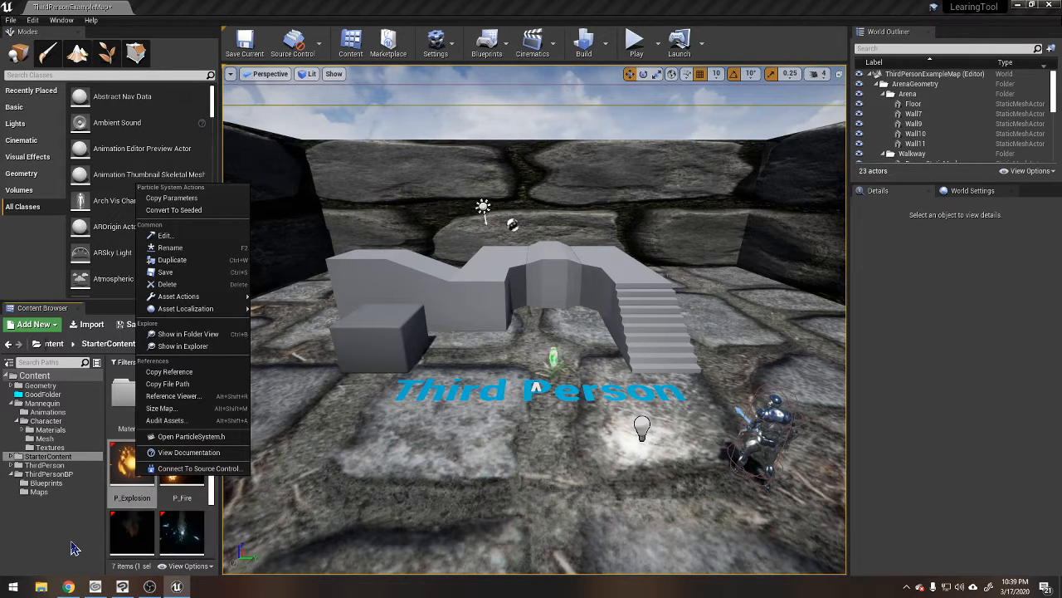
click(68, 508)
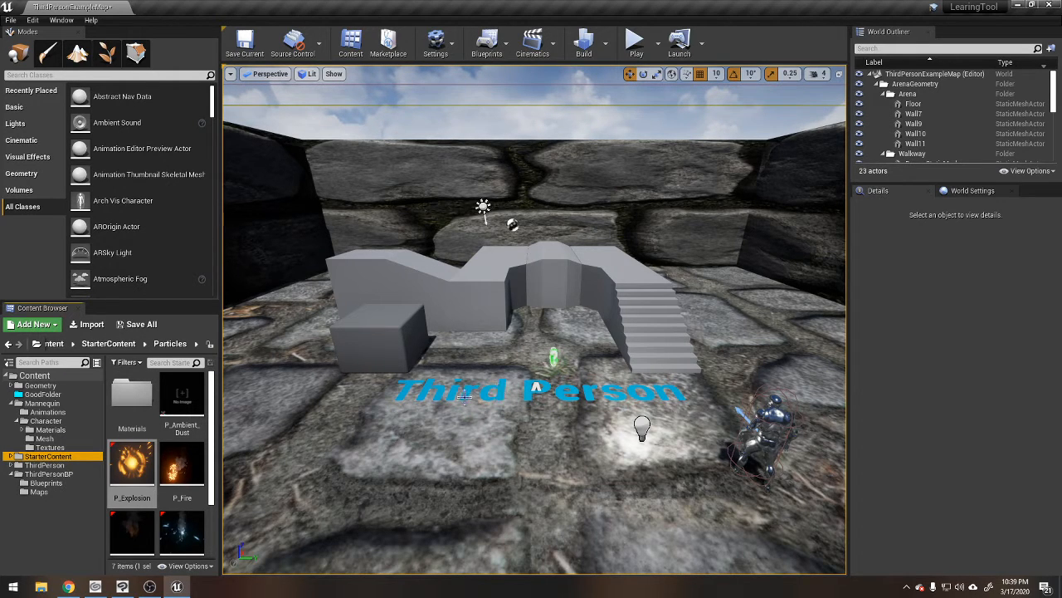
Step: Select the back wall, walkway pieces, cube and floor in turn to show how level objects are picked
click(333, 403)
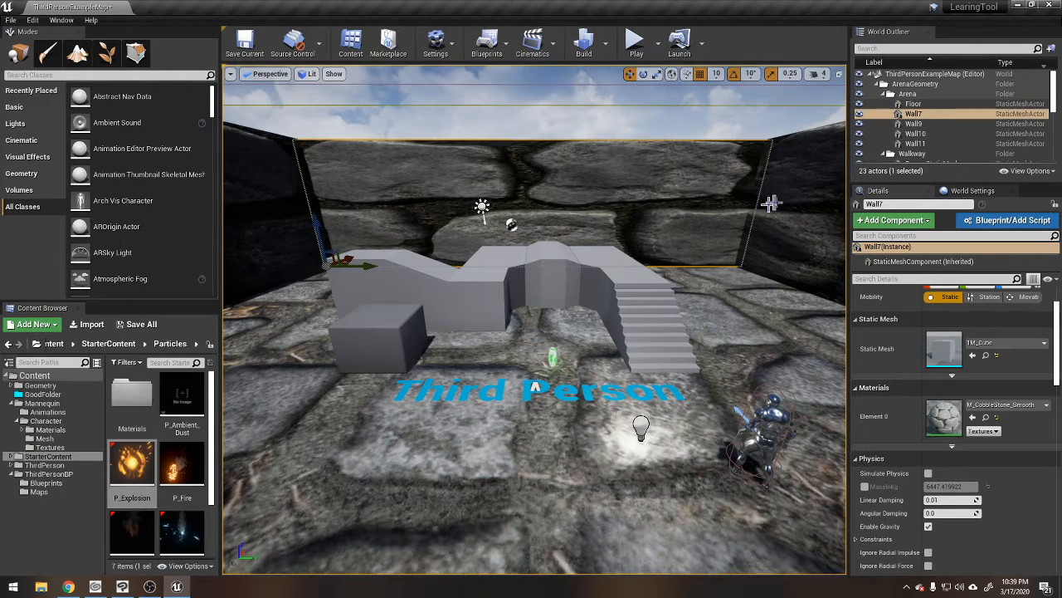
click(771, 324)
click(771, 326)
click(652, 325)
click(633, 271)
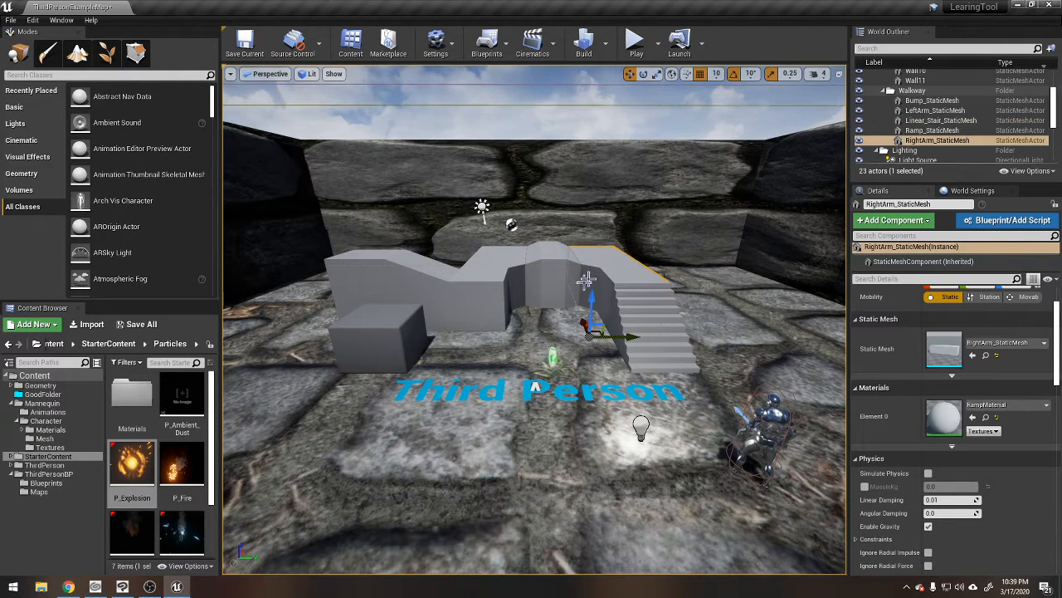
click(469, 287)
click(539, 299)
click(377, 332)
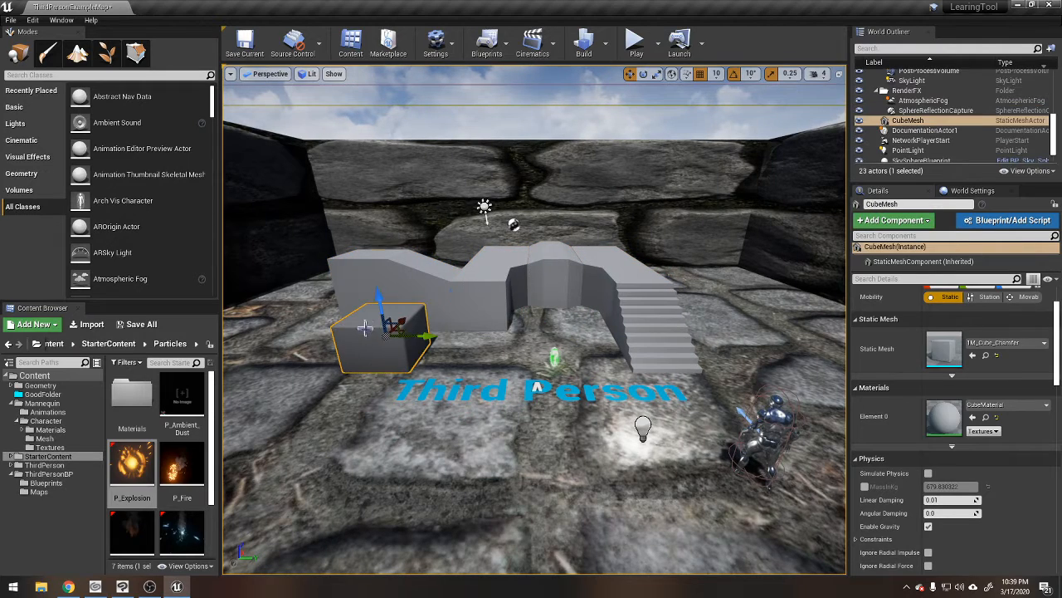
click(537, 388)
drag(537, 387, 393, 425)
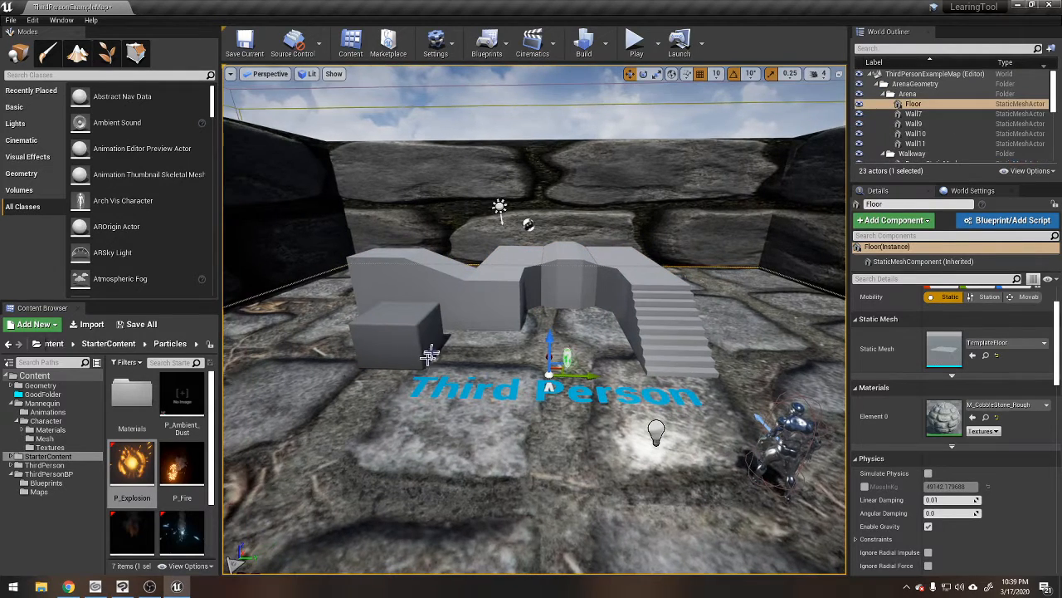
Step: Look around the walkway and select its right arm, the floor and neighbouring surfaces one after another
right_drag(457, 338, 714, 357)
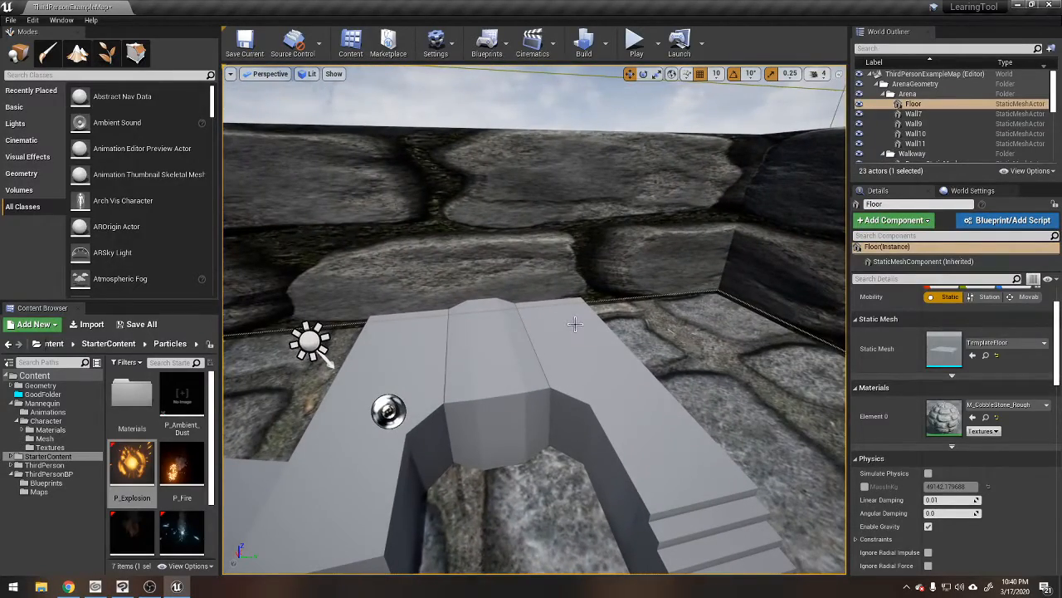
click(575, 323)
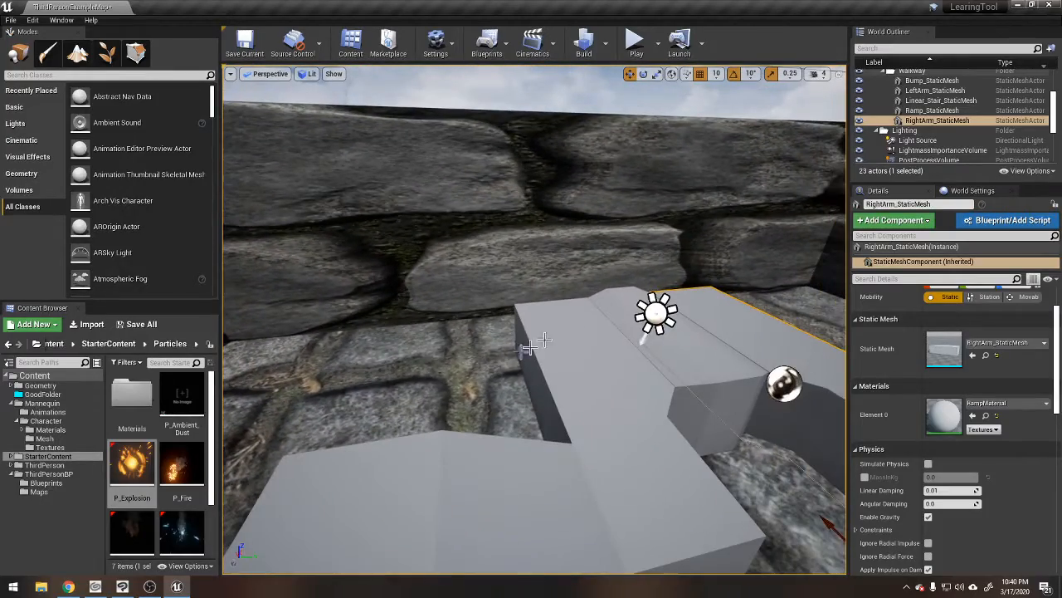
click(368, 358)
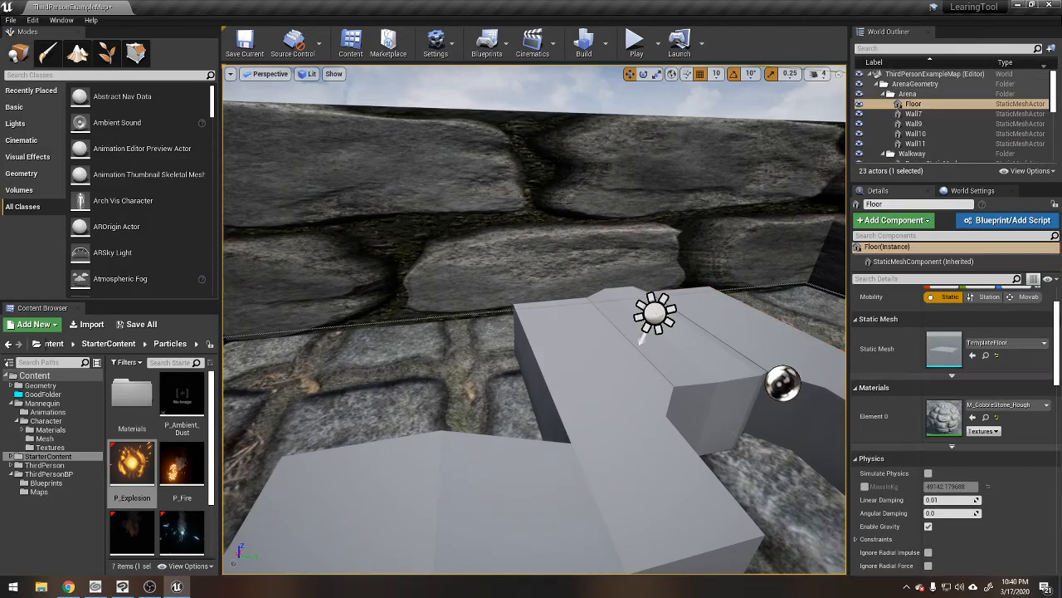
click(473, 264)
click(607, 407)
click(455, 405)
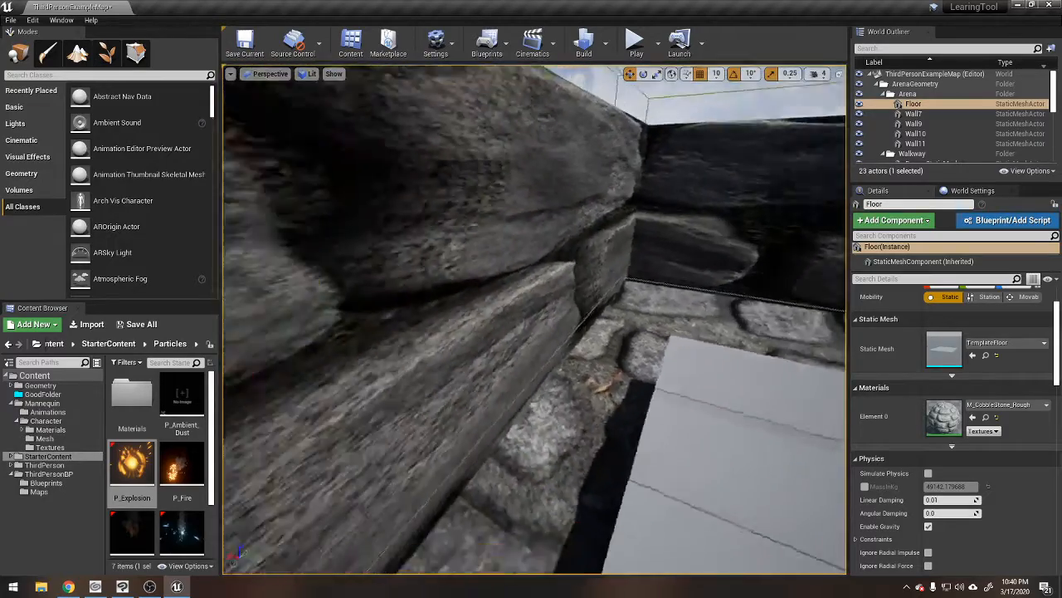
Step: Pan the view and fly the camera backward and forward around the arena corner
right_drag(552, 400, 529, 387)
middle_drag(530, 386, 496, 379)
click(818, 578)
middle_drag(706, 498, 664, 473)
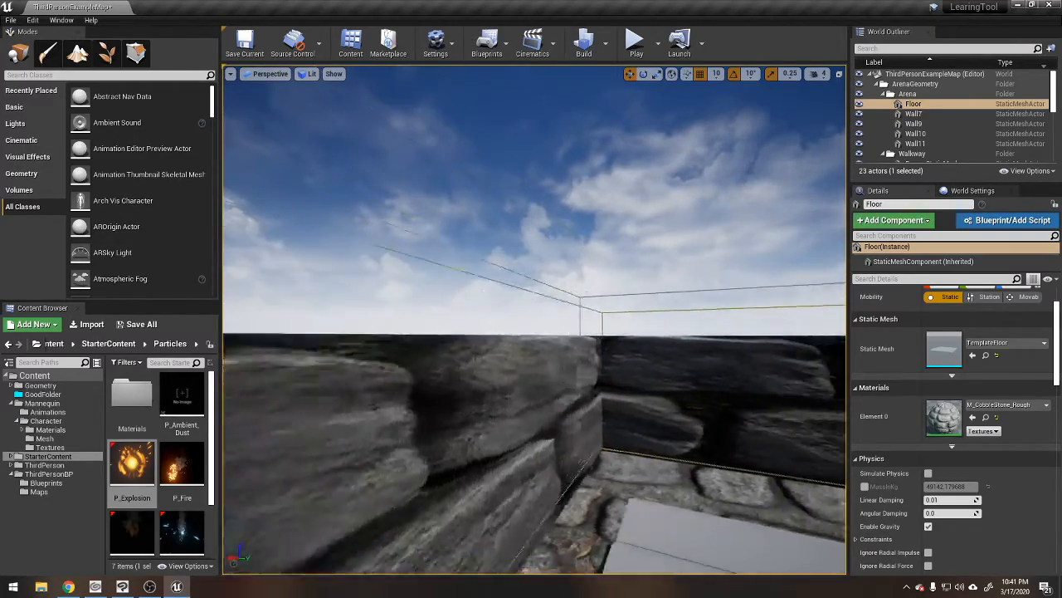
mouse_move(664, 473)
middle_down()
mouse_move(641, 460)
mouse_move(659, 453)
mouse_move(668, 471)
mouse_move(654, 486)
middle_up()
key(s)
key(w)
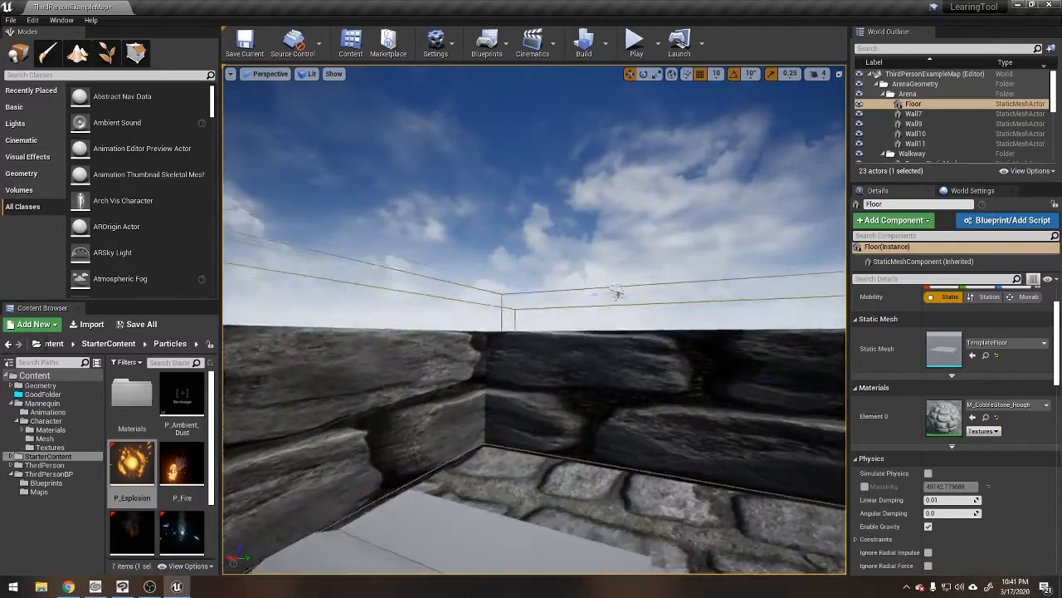
key(s)
key(w)
middle_drag(490, 375, 524, 407)
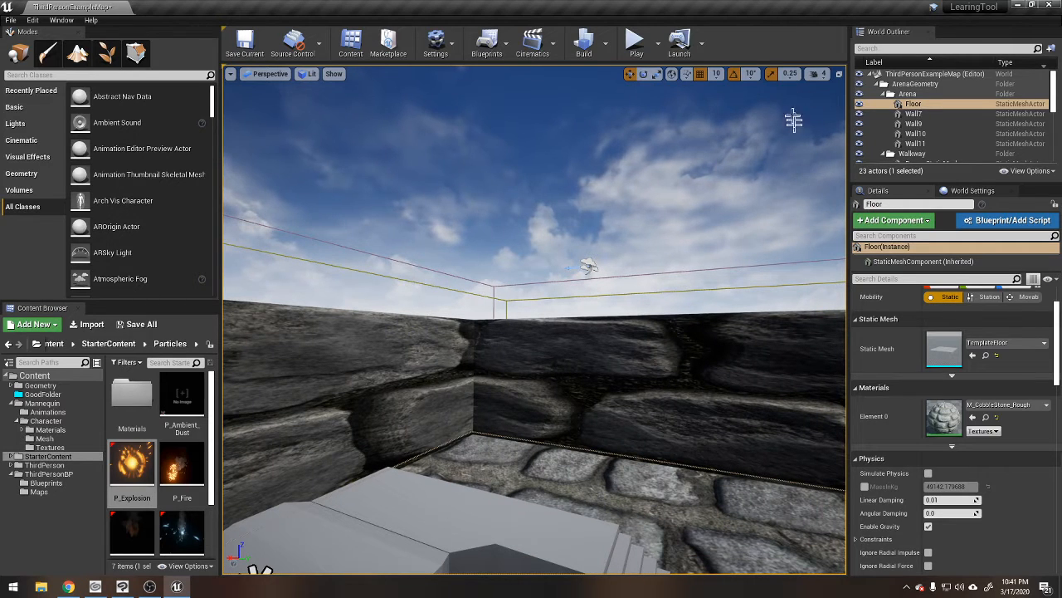
Step: Raise the viewport camera speed to 8 and test it by flying forward and backward through the arena
click(819, 74)
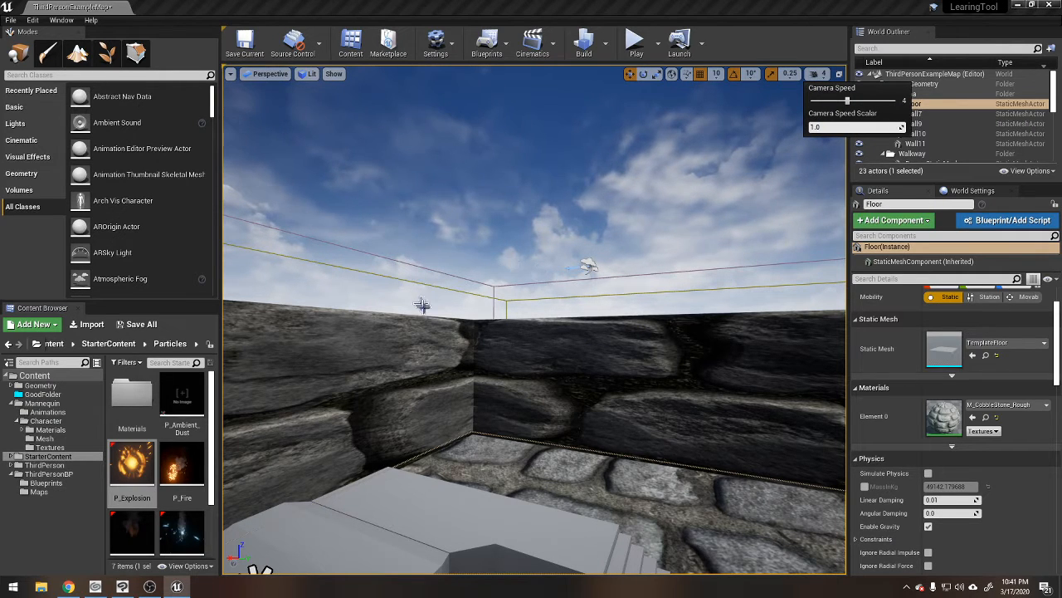
drag(849, 103, 904, 100)
right_drag(795, 164, 569, 502)
key(w)
key(s)
key(s)
key(w)
key(s)
key(w)
key(s)
key(w)
key(s)
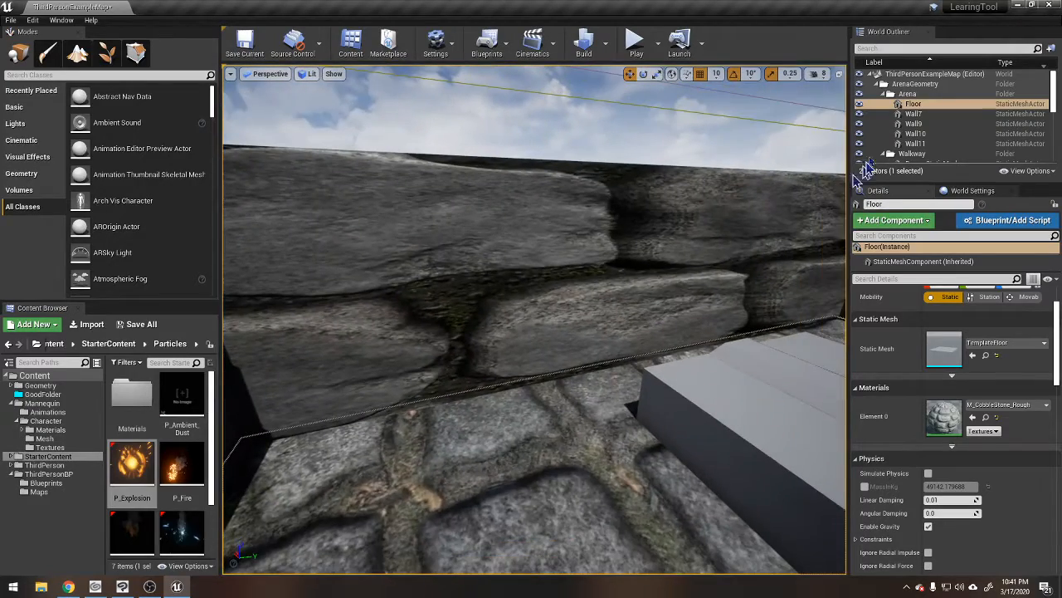
Step: Set the viewport camera speed to 4
click(818, 74)
drag(887, 106, 861, 101)
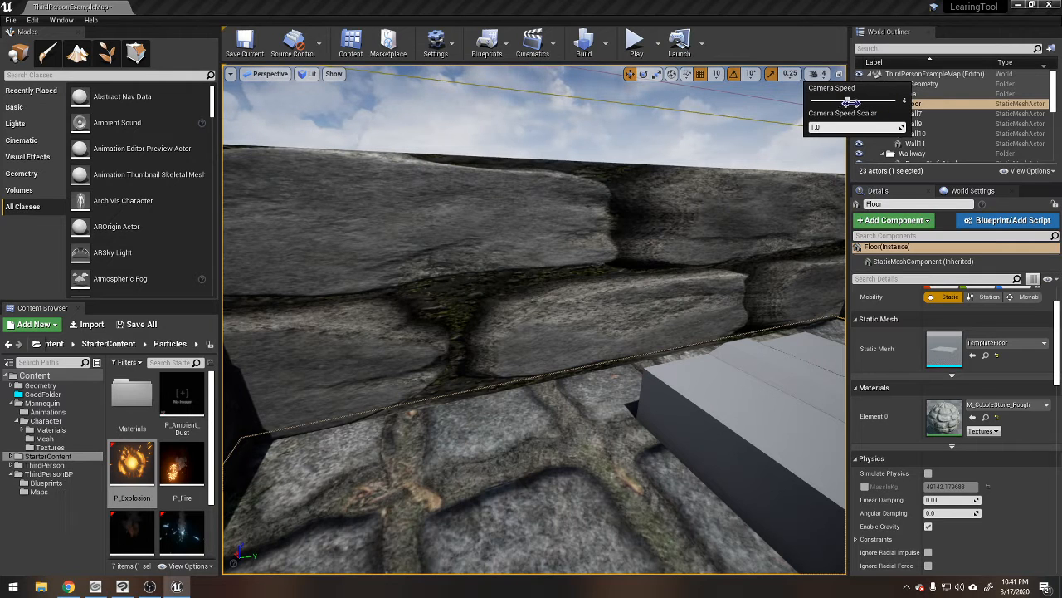
click(752, 128)
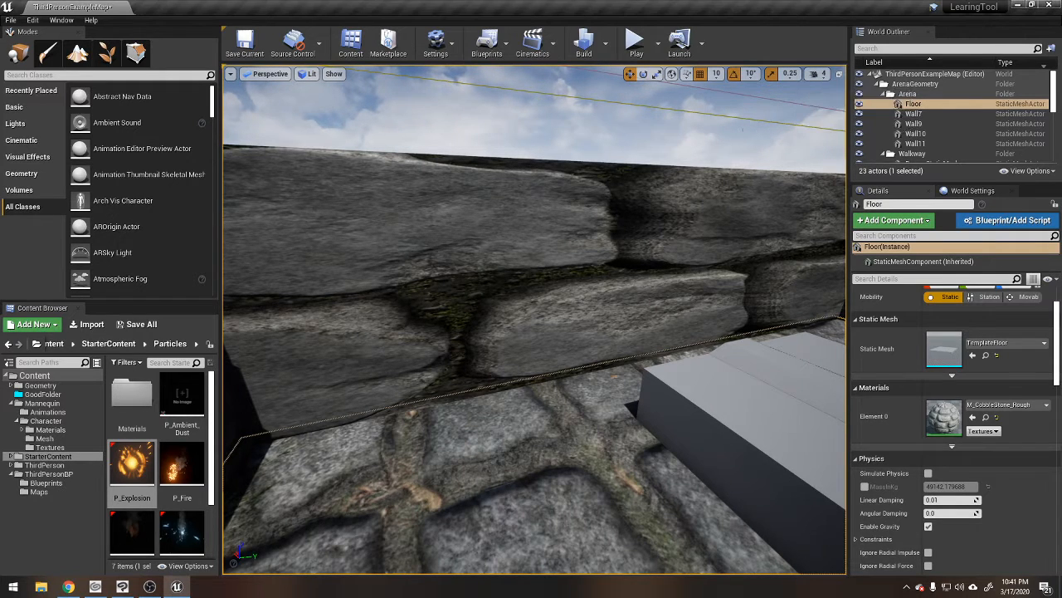
Step: Select the sky sphere, the walkway ramp and the cube in turn while flying around them
click(757, 128)
right_drag(631, 89, 602, 270)
key(s)
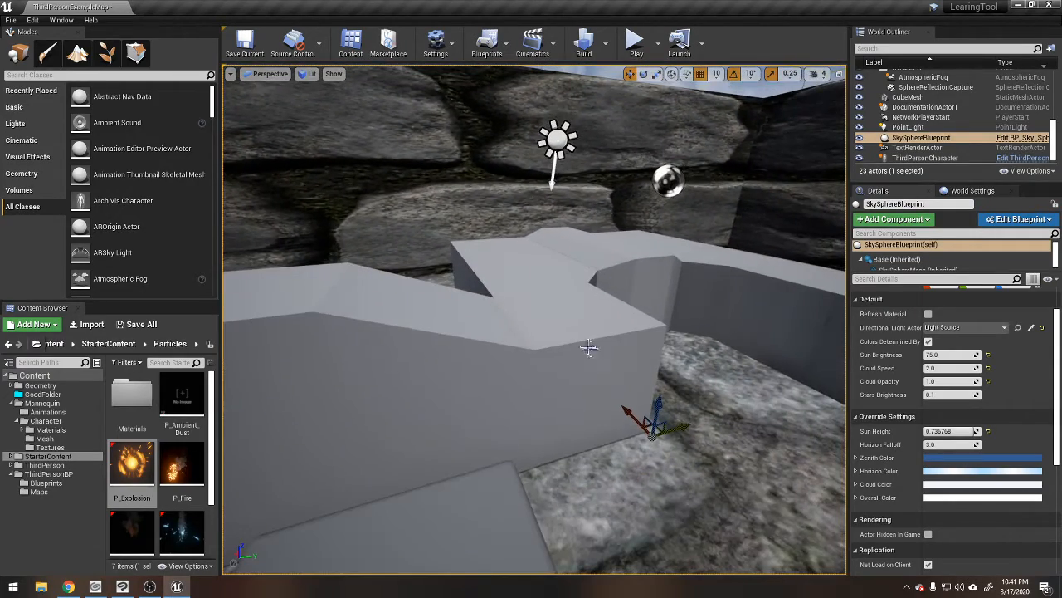
right_drag(589, 347, 526, 327)
click(451, 265)
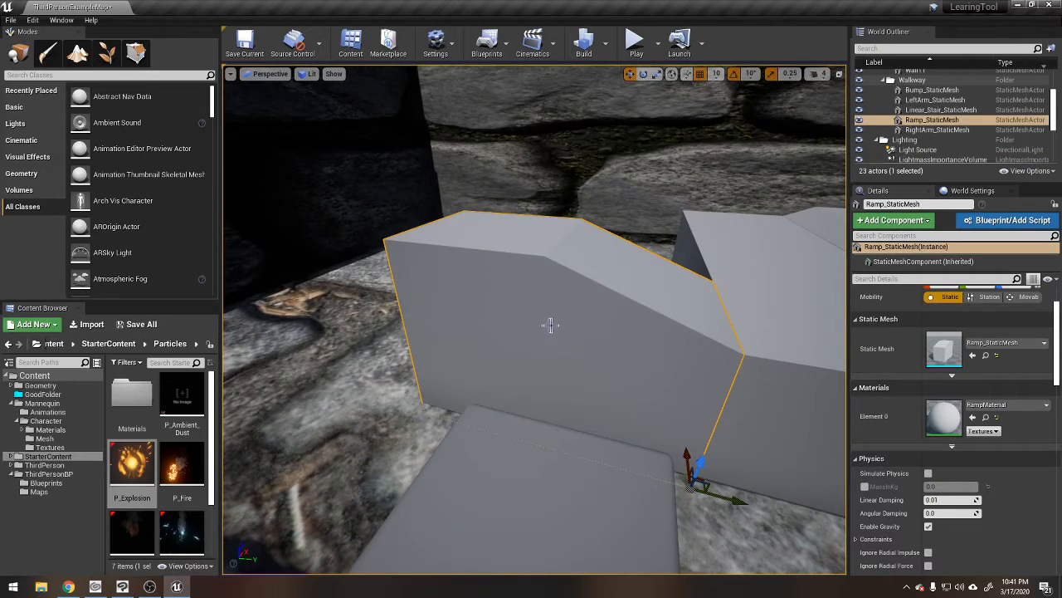
right_drag(526, 490, 489, 475)
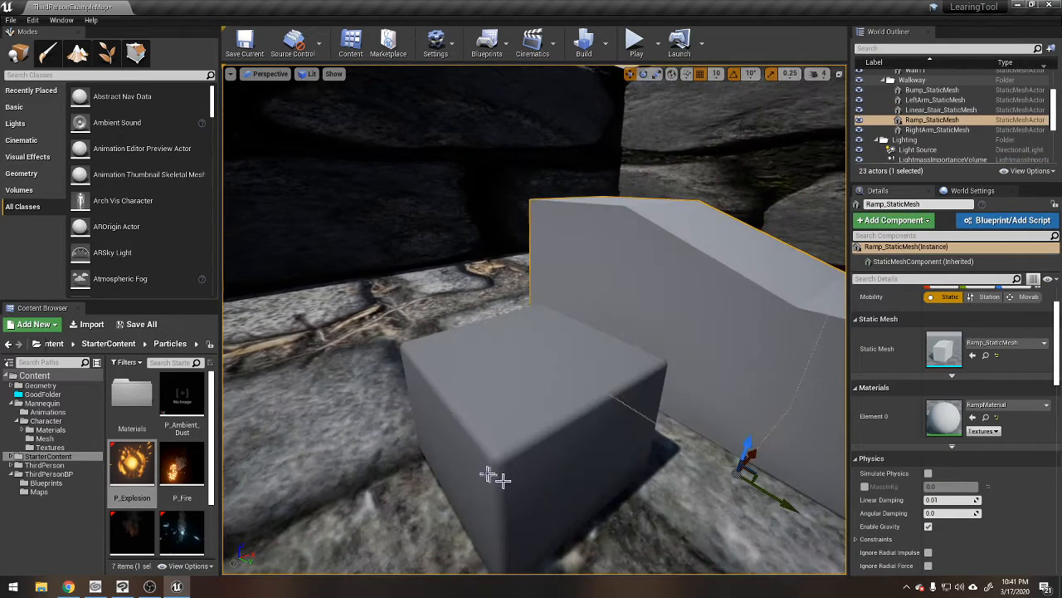
click(486, 422)
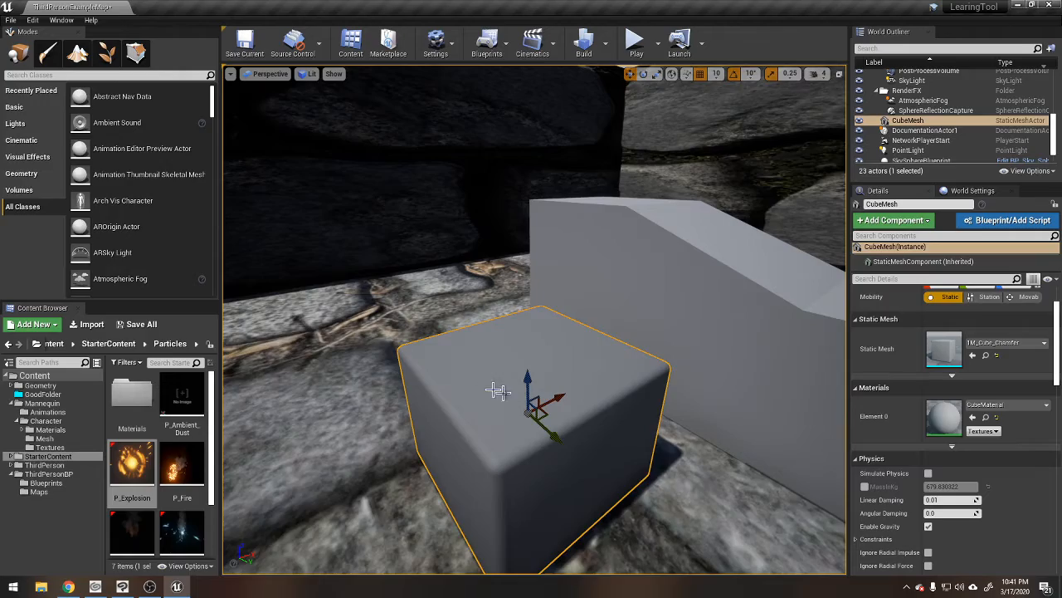
right_drag(498, 391, 576, 350)
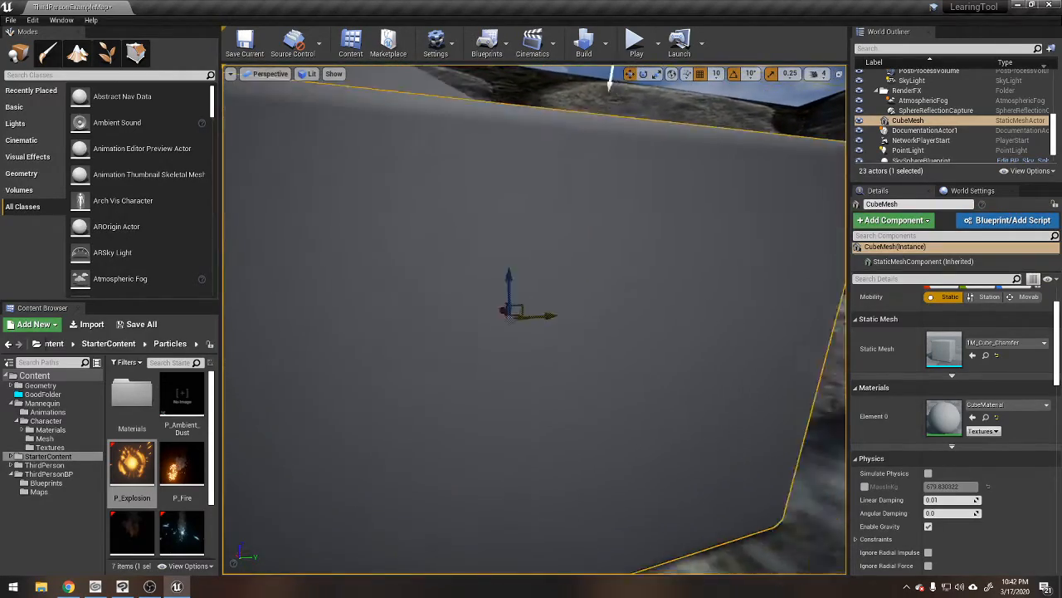
Step: Look around the arena and select the perimeter walls Wall11 and Wall9
right_drag(407, 420, 531, 423)
right_drag(733, 399, 498, 266)
click(494, 259)
right_drag(478, 300, 426, 438)
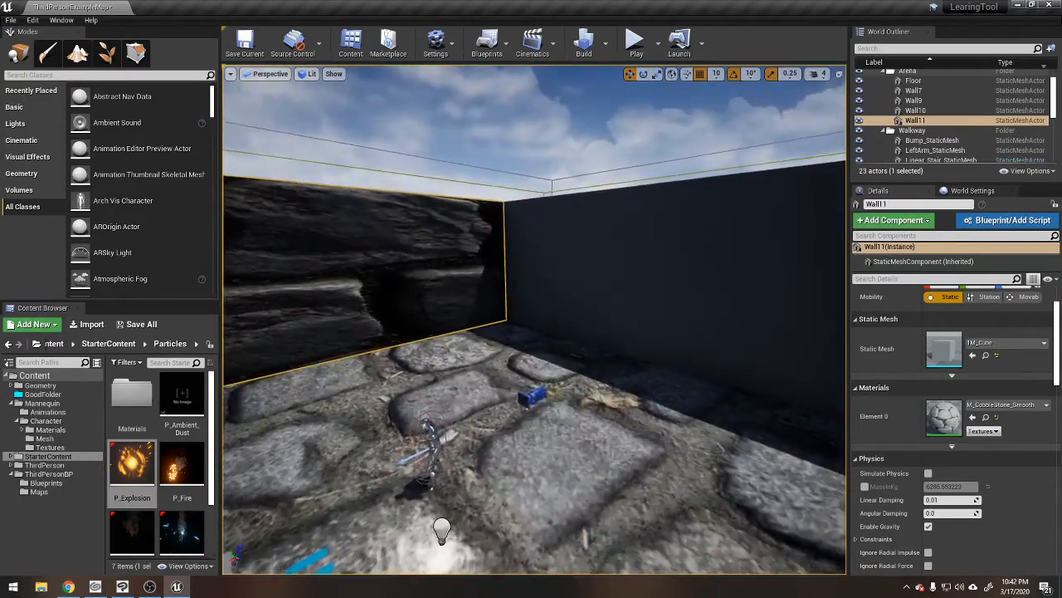
click(515, 349)
right_drag(514, 349, 574, 344)
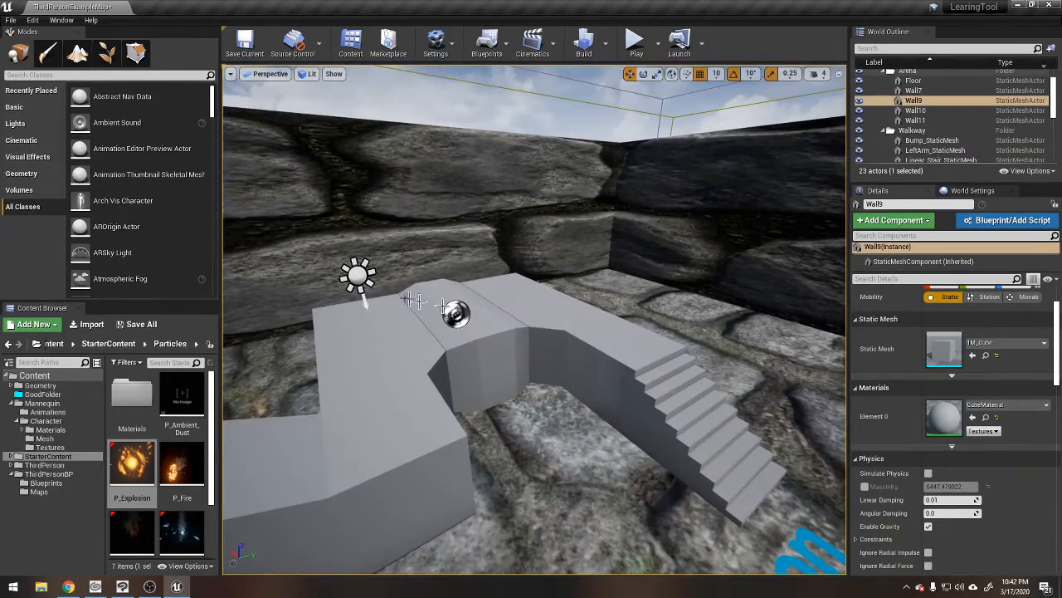
Step: Select the directional light source and the sphere reflection capture above the walkway
click(359, 277)
right_drag(359, 277, 459, 298)
click(524, 282)
right_drag(524, 282, 548, 274)
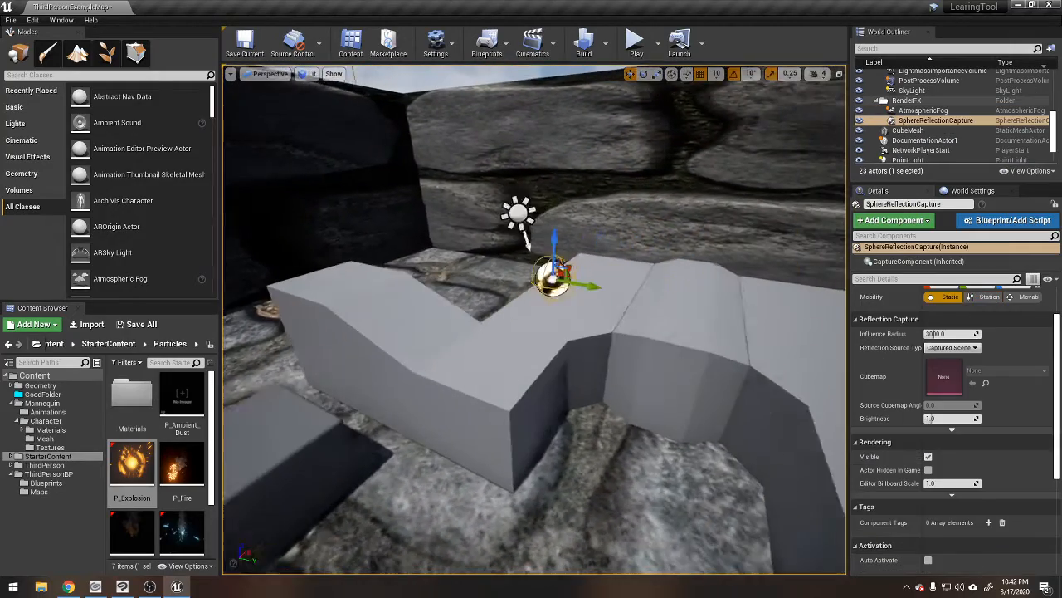
Step: Select the ramp, the cube, the walkway's right arm and the bump mesh in turn
click(329, 281)
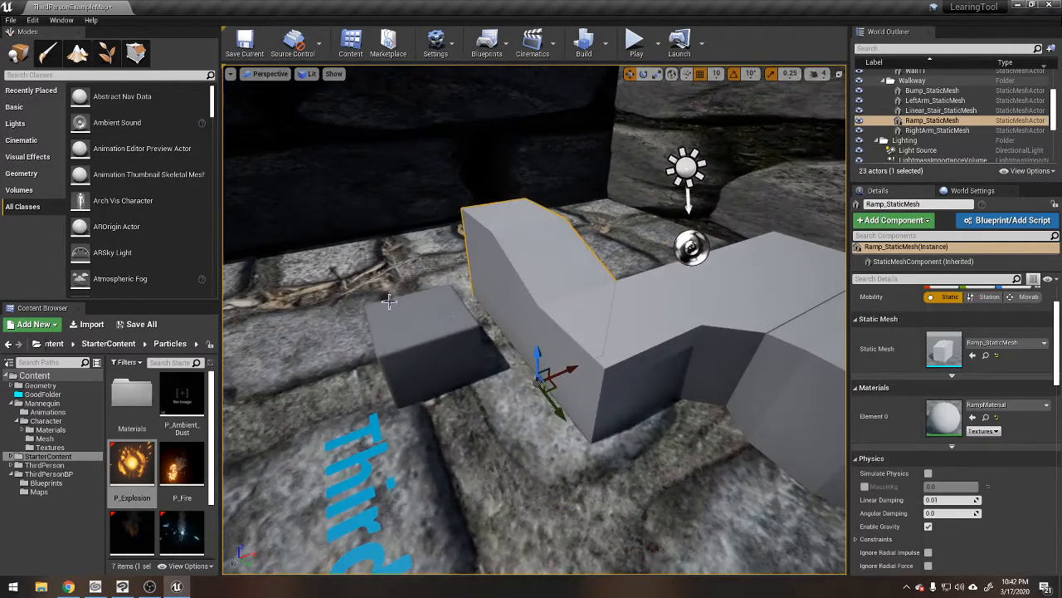
click(443, 325)
right_drag(442, 324, 381, 469)
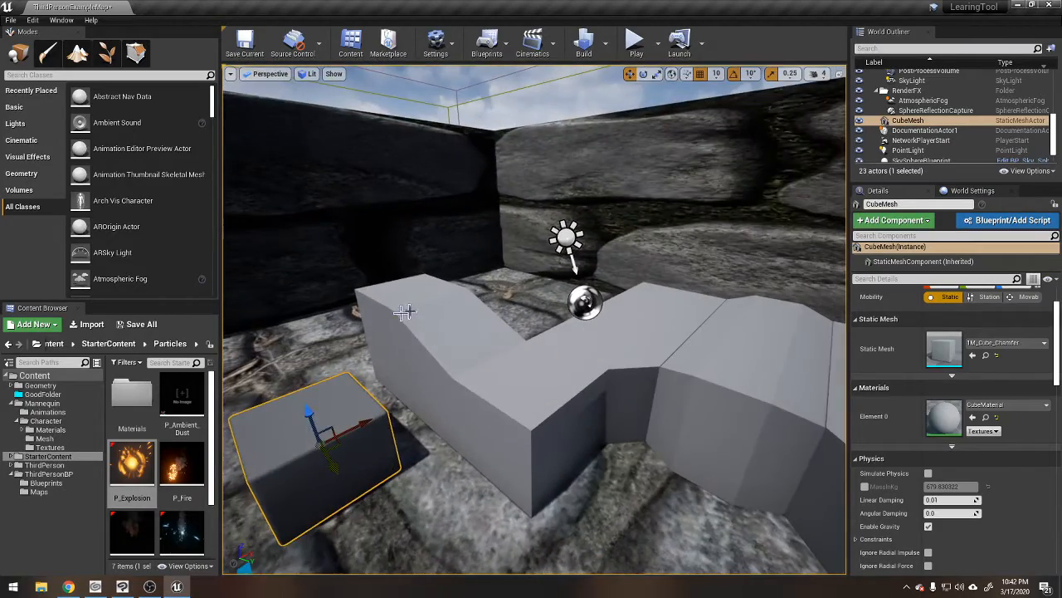
click(408, 313)
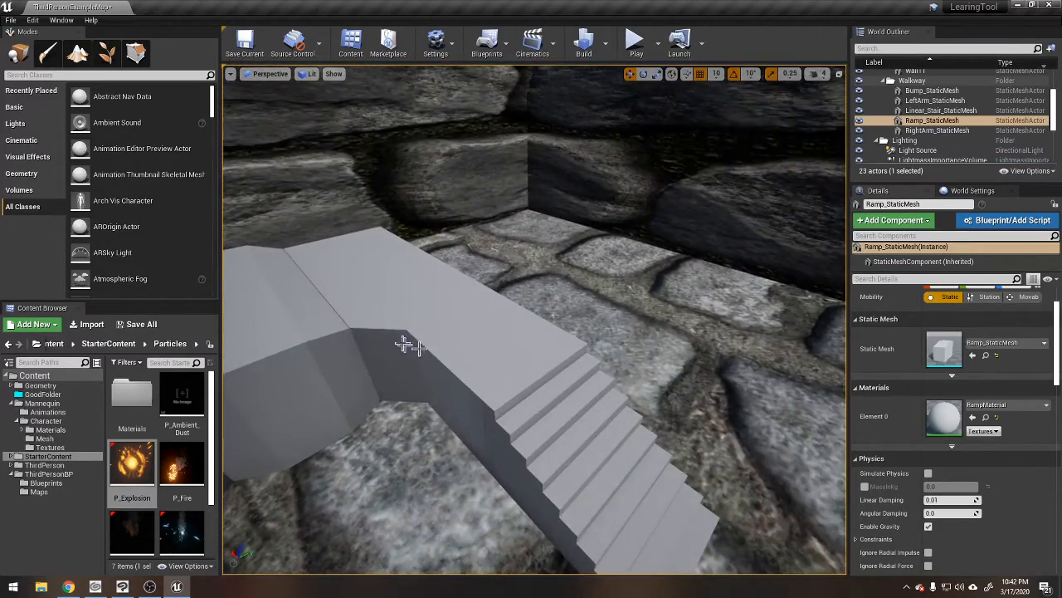
click(373, 305)
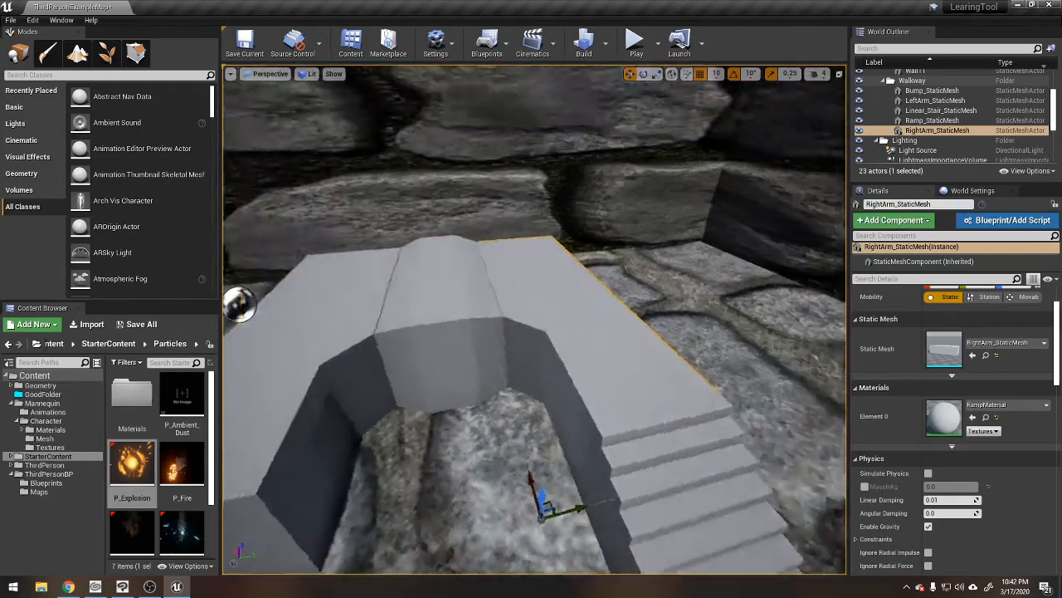
right_drag(374, 305, 474, 414)
click(474, 414)
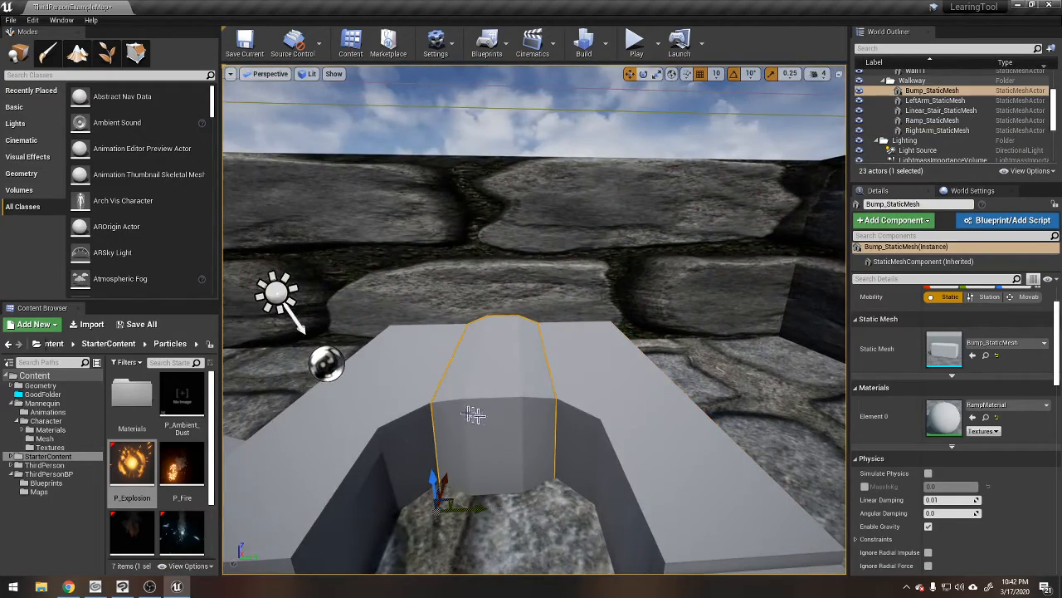
Step: Select the directional Light Source and focus the viewport on it
click(279, 293)
key(f)
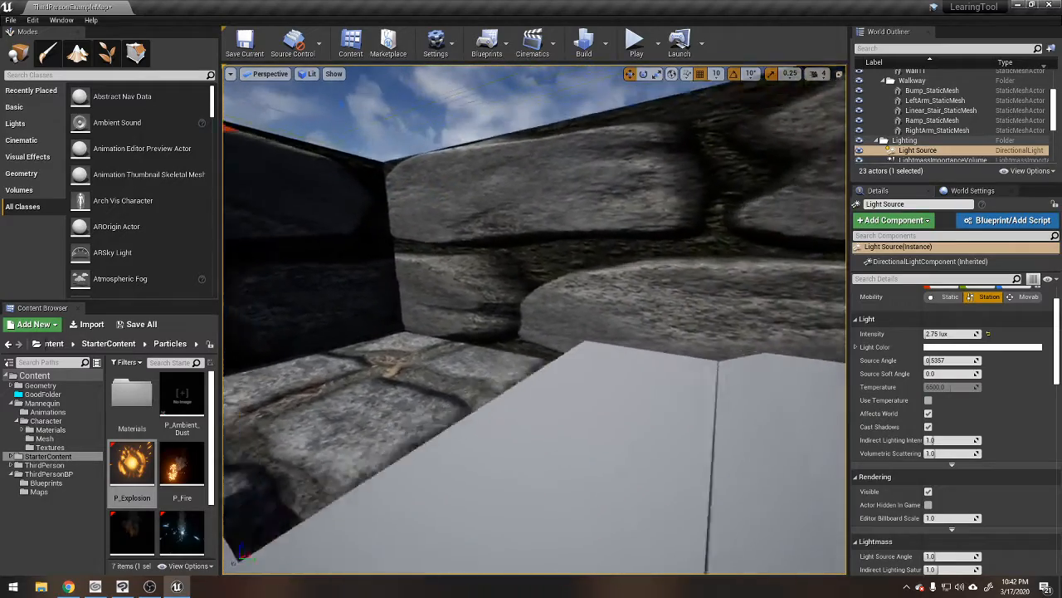
Step: Delete the arena walls Wall10 and Wall7
right_drag(488, 266, 421, 308)
click(488, 266)
click(372, 293)
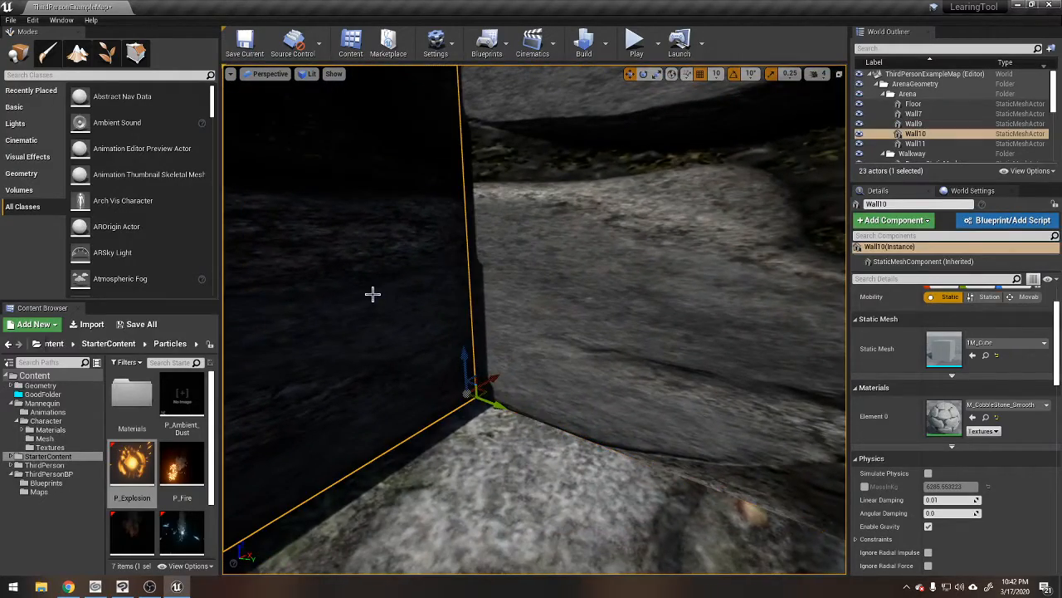
key(Delete)
click(440, 470)
mouse_move(480, 444)
right_down()
mouse_move(460, 441)
mouse_move(480, 456)
right_up()
mouse_move(404, 417)
right_down()
mouse_move(404, 407)
mouse_move(404, 417)
right_up()
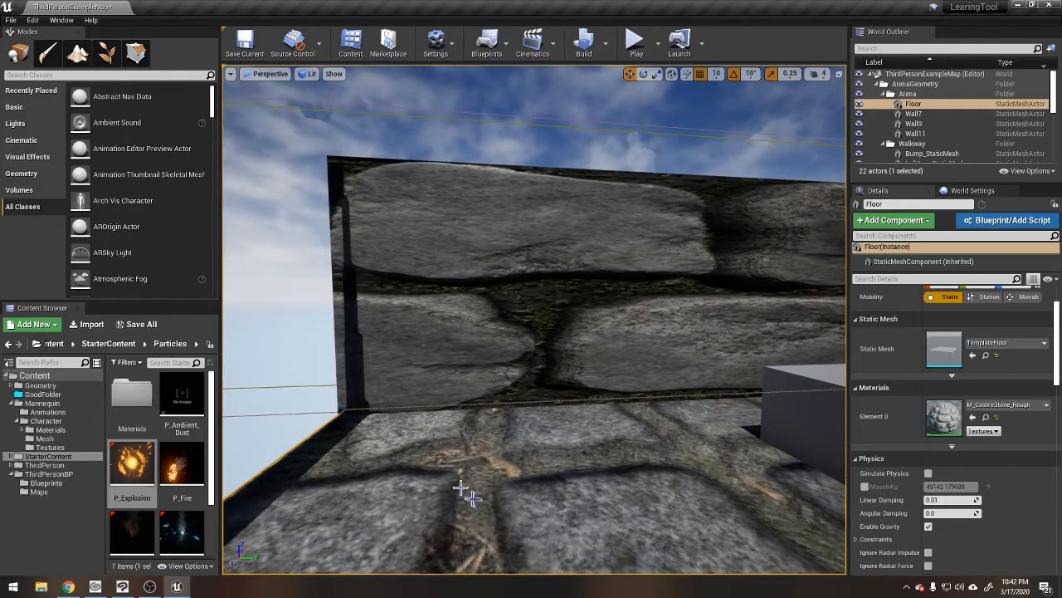
click(465, 322)
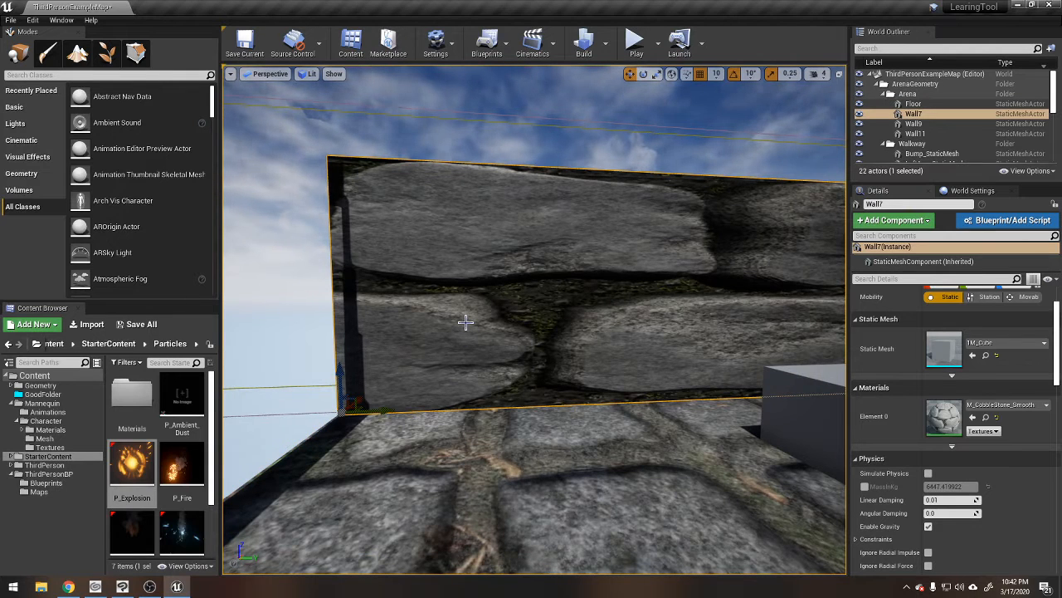
key(Delete)
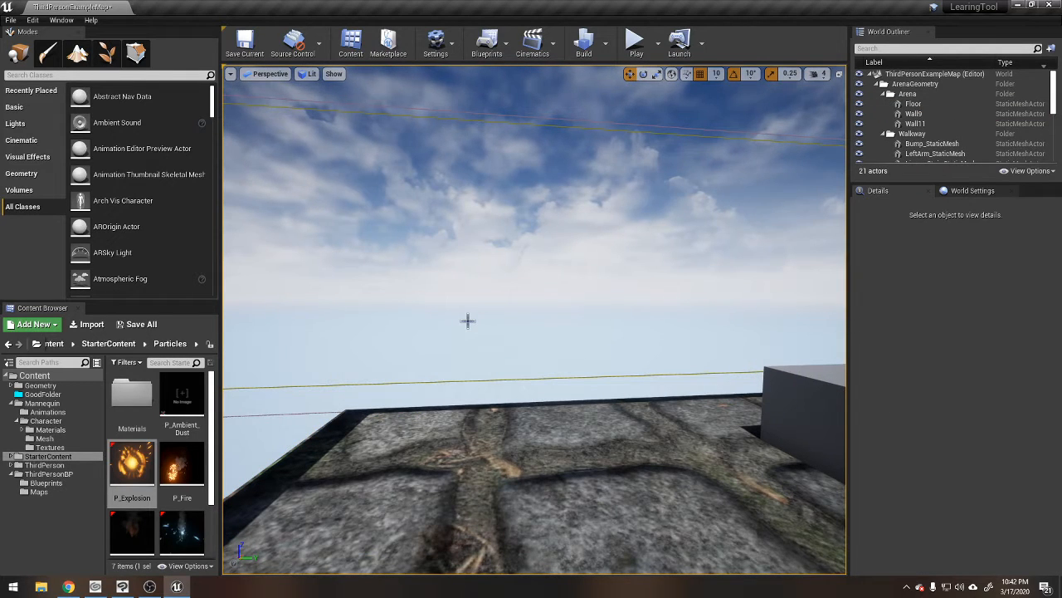
Step: Undo the deletions of Wall7 and Wall10
key(ctrl+z)
key(ctrl+z)
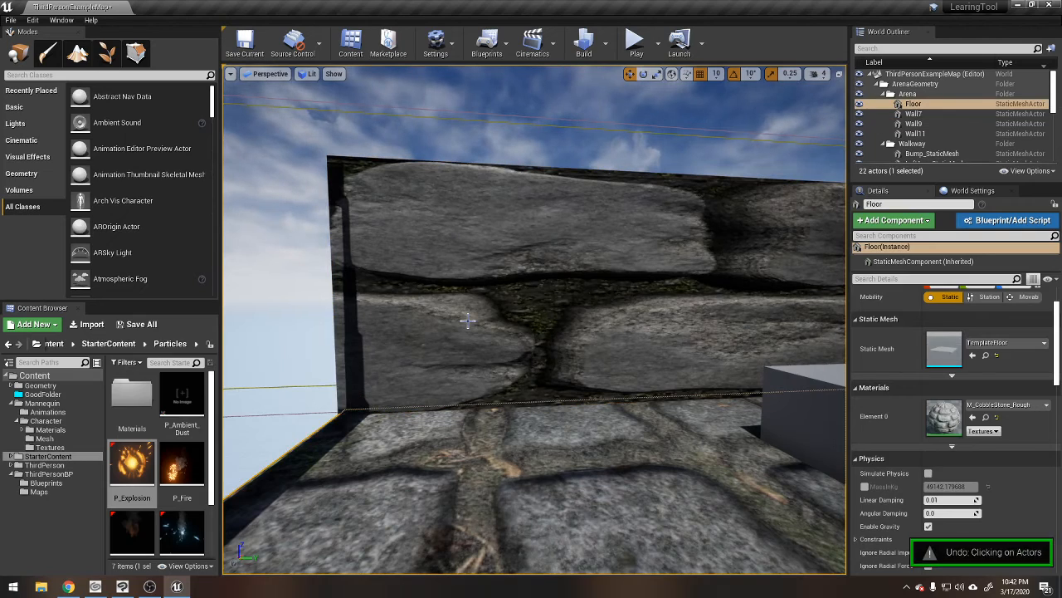
key(ctrl+z)
middle_drag(476, 316, 547, 282)
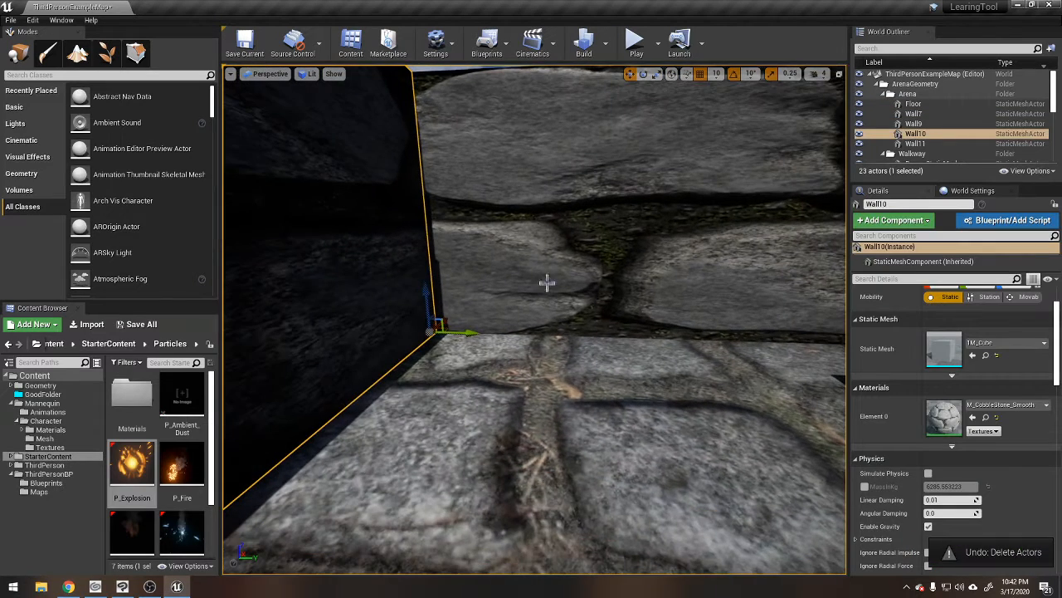
Step: Select Wall7 and raise it along the Z axis to leave a gap above the floor
click(458, 284)
mouse_move(484, 336)
right_down()
mouse_move(484, 299)
mouse_move(484, 335)
right_up()
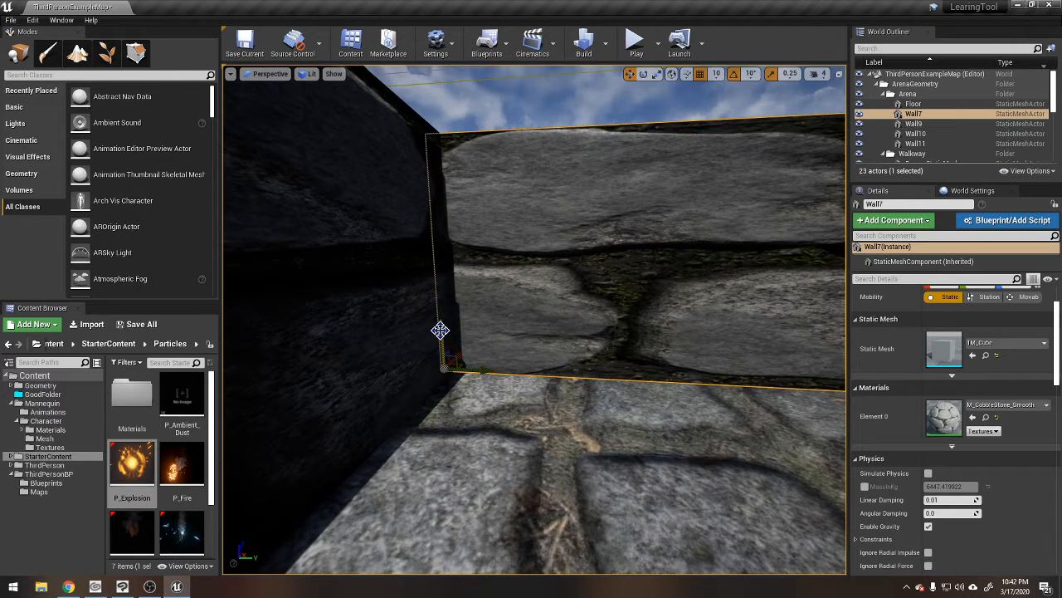
drag(440, 329, 440, 274)
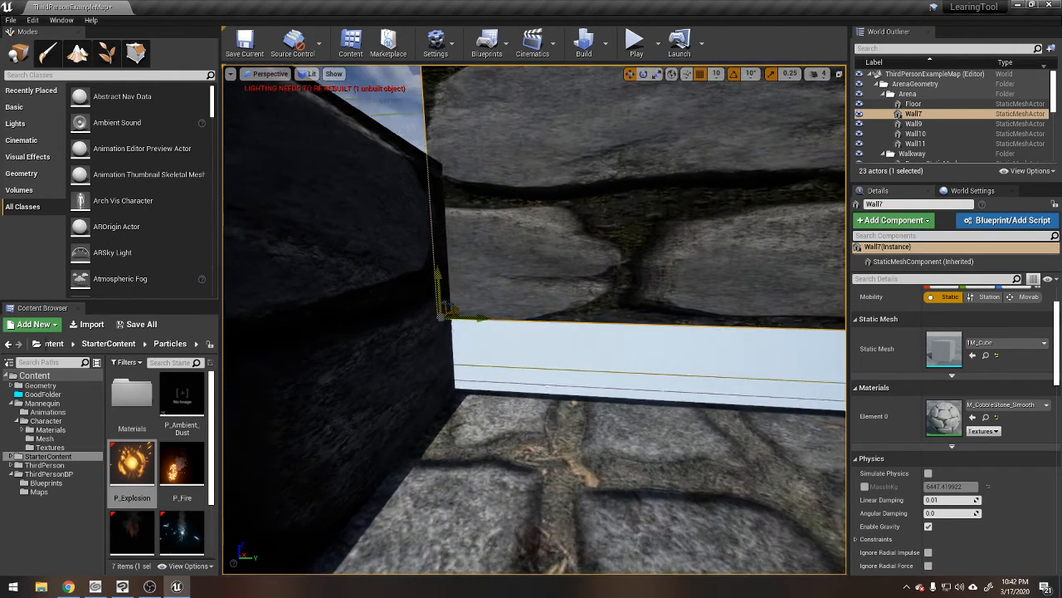
ctrl+click(415, 182)
click(451, 273)
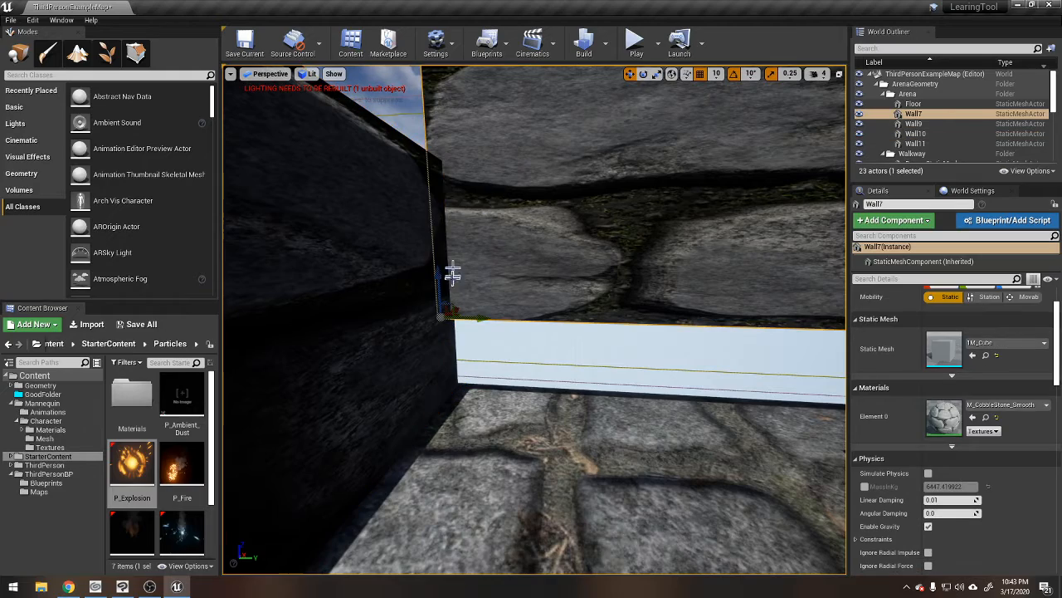
Step: Move Wall7 higher along the Z axis with the camera following, and shift it outward along the X axis
mouse_move(439, 274)
right_down()
mouse_move(439, 244)
mouse_move(449, 266)
right_up()
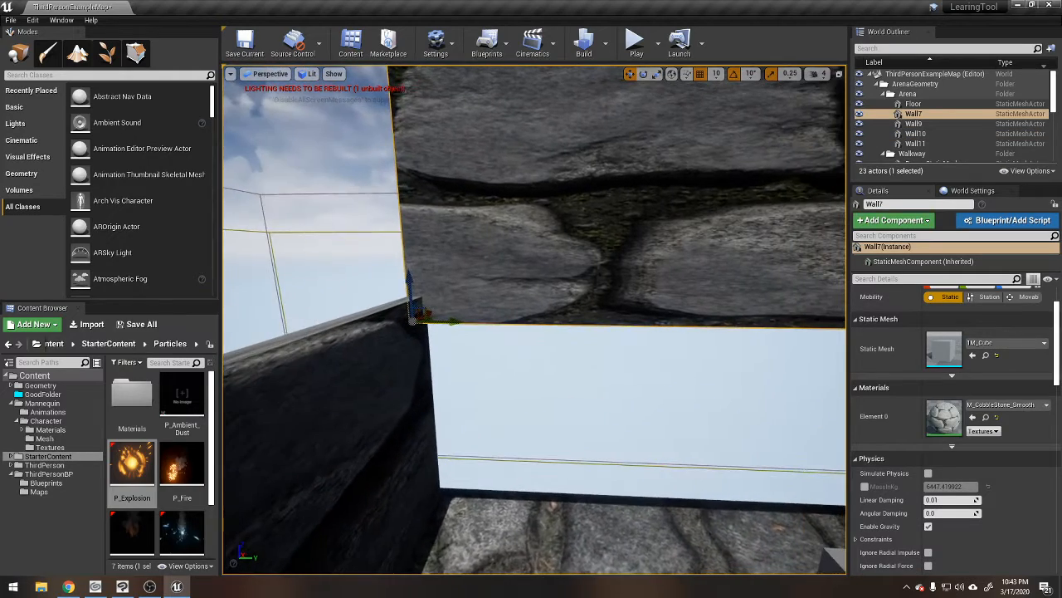
shift+drag(413, 279, 412, 274)
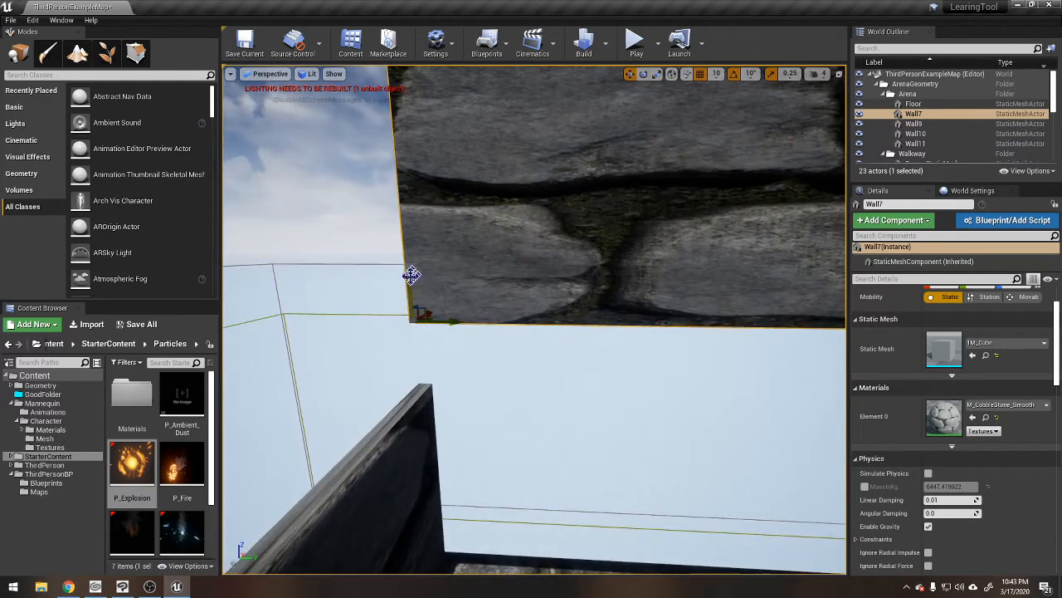
right_drag(412, 275, 536, 368)
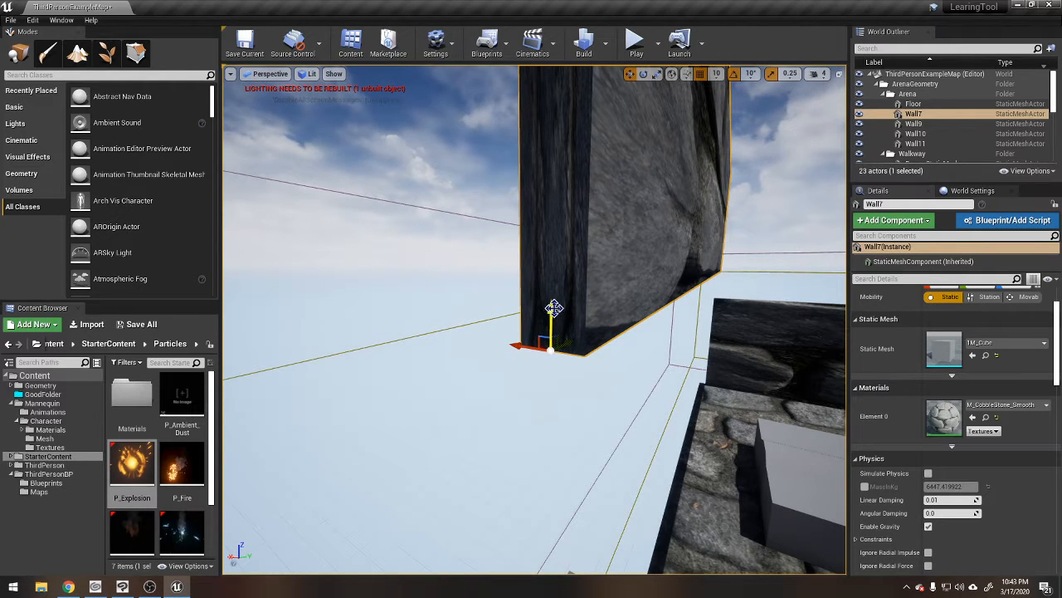
mouse_move(554, 308)
mouse_down()
mouse_move(554, 320)
mouse_move(554, 263)
mouse_move(554, 322)
mouse_move(551, 308)
mouse_up()
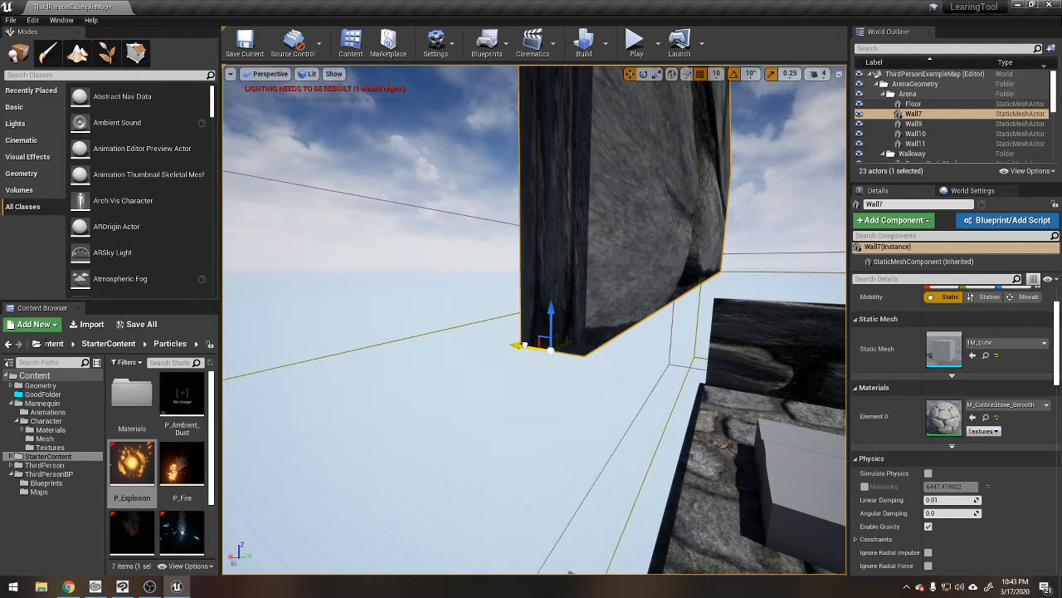
drag(521, 345, 536, 363)
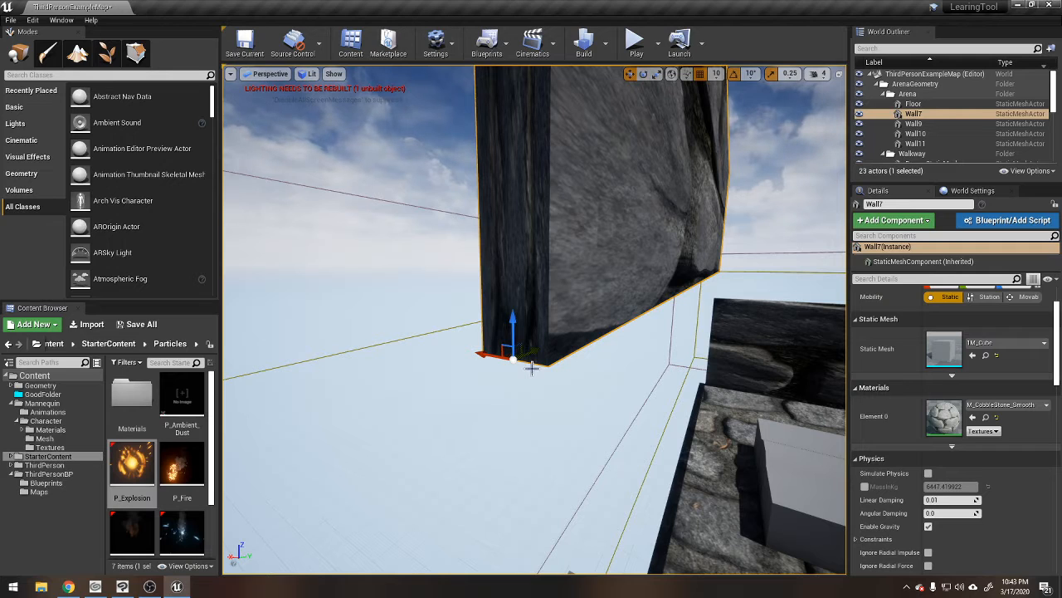
Step: Switch Wall7 between the move, rotate and scale gizmos and compare them with its Location, Rotation and Scale values
key(e)
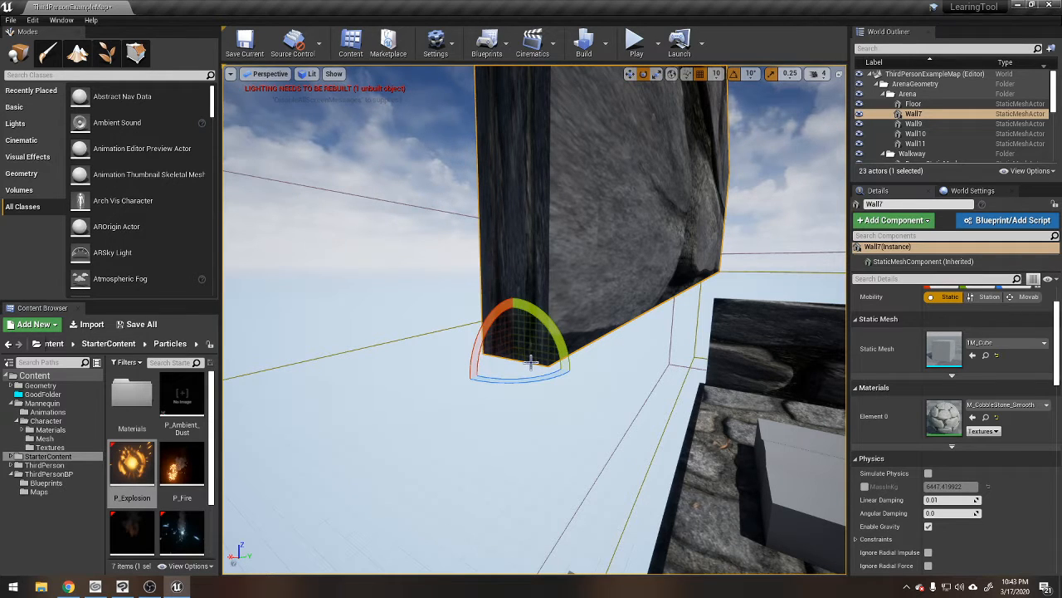
key(w)
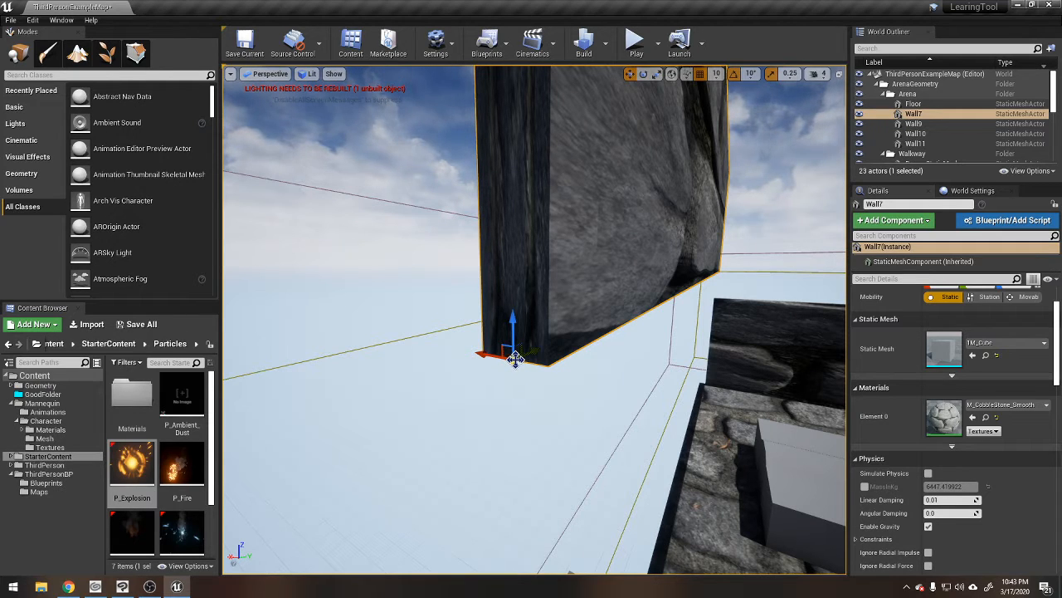
key(e)
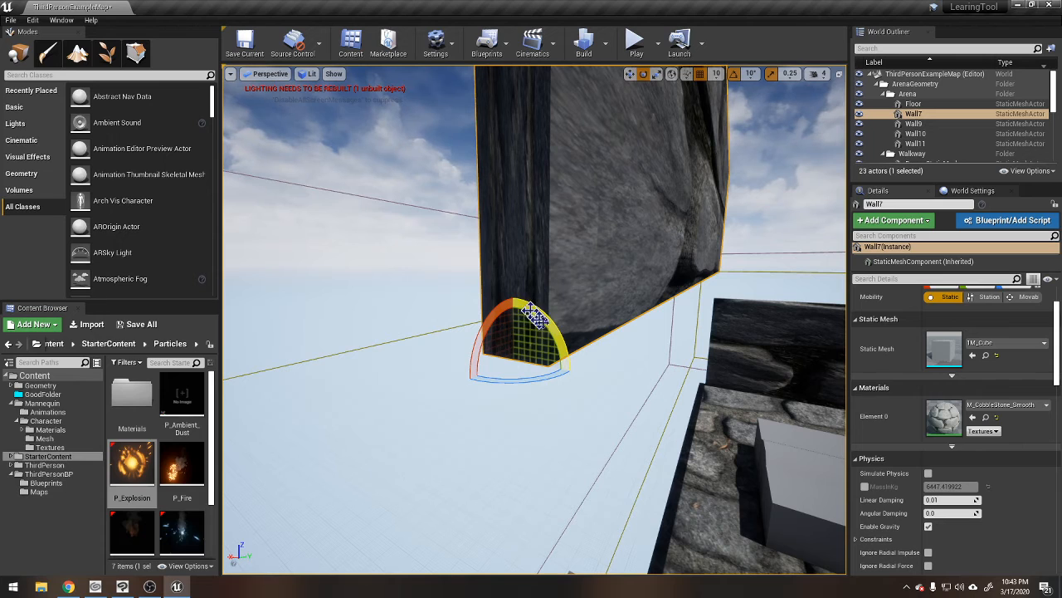
key(w)
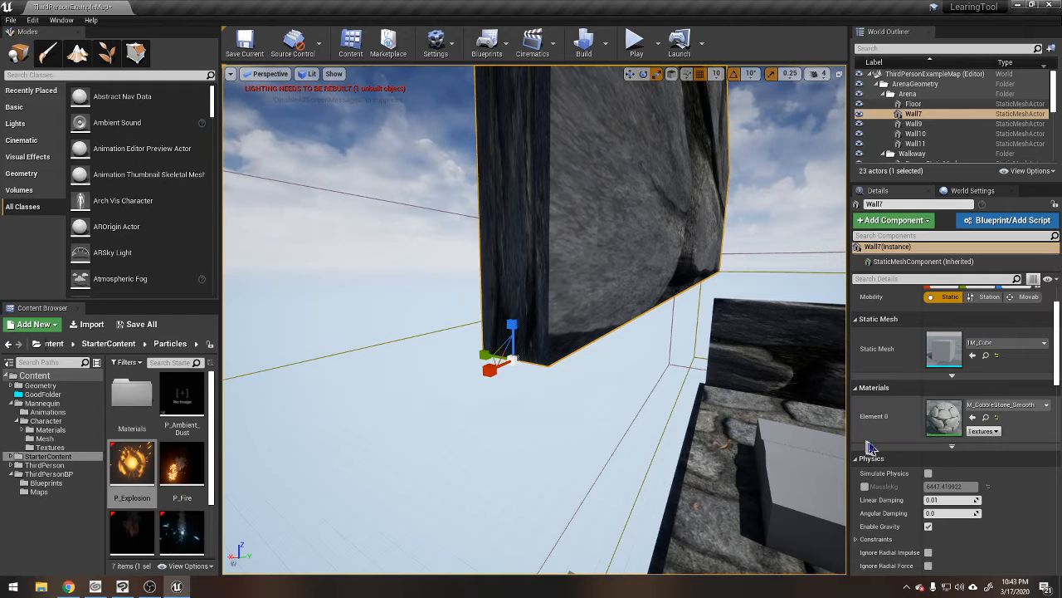
scroll(869, 448, up, 3)
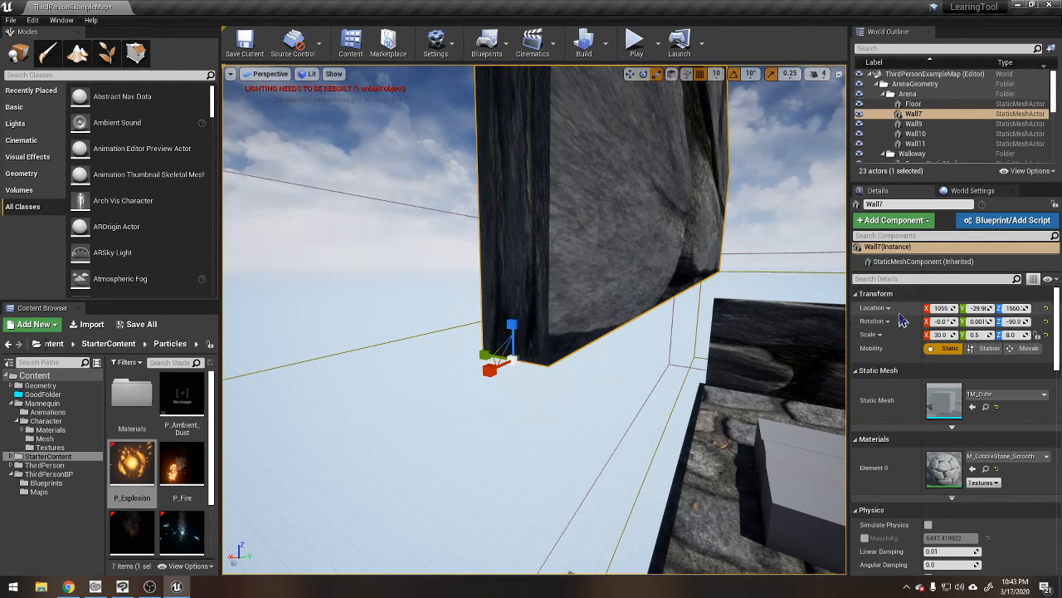
key(w)
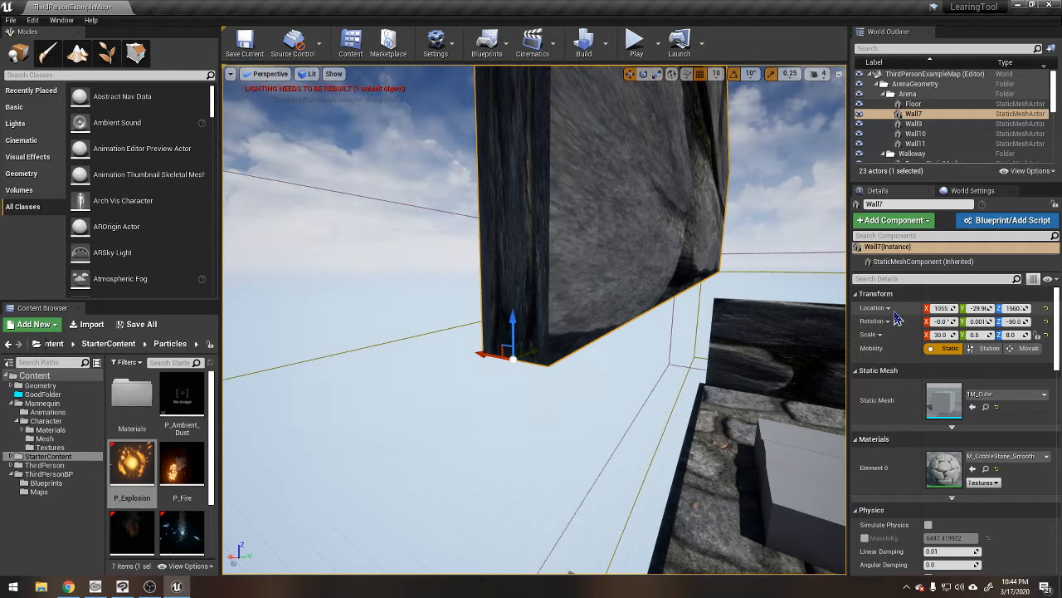
key(e)
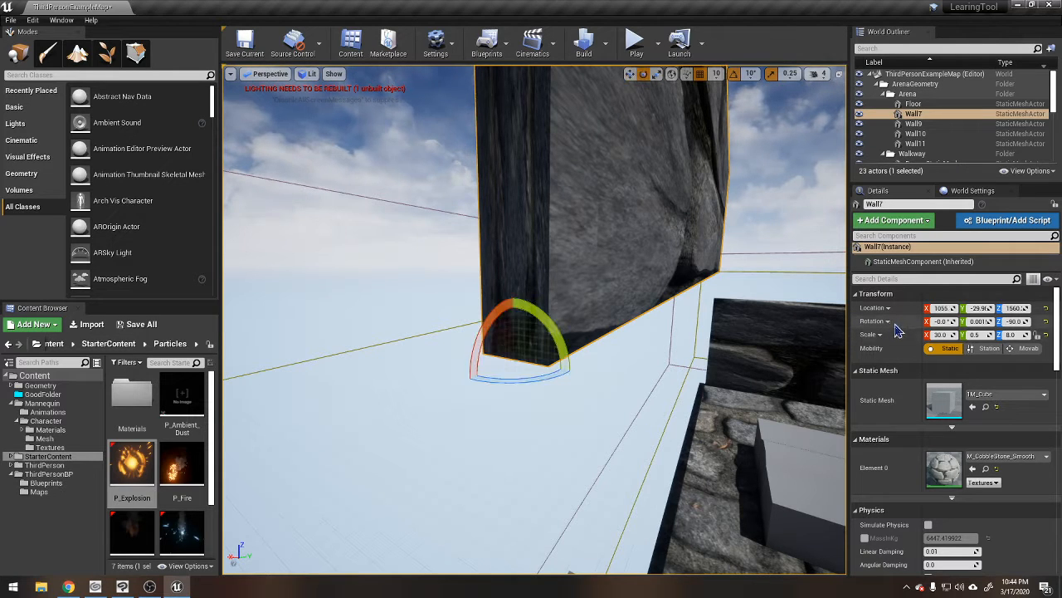
key(w)
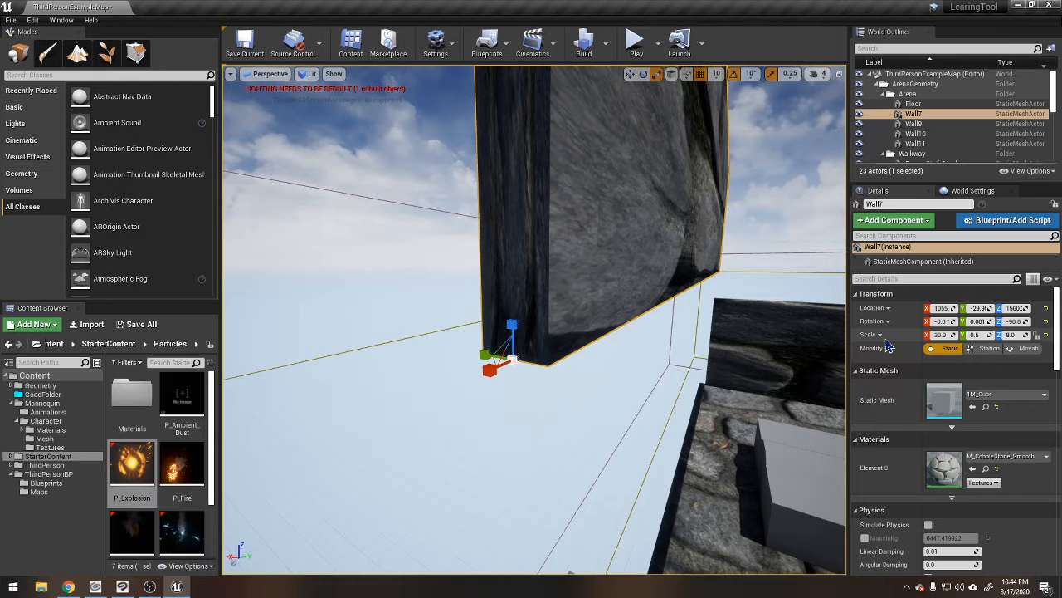
key(r)
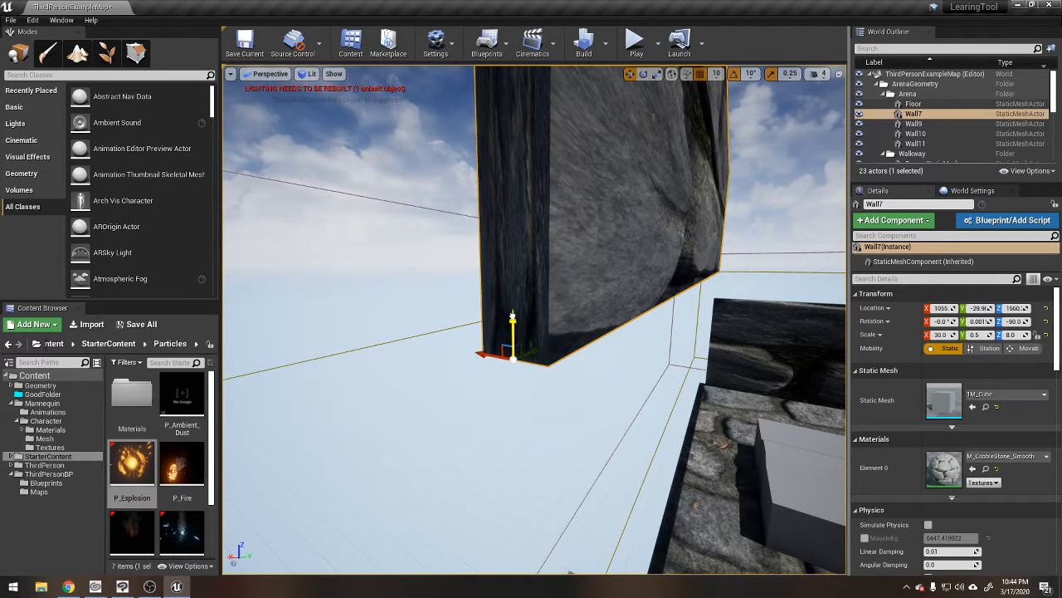
Step: Lower Wall7 to a Z location of about 1480 and raise it back to about 1550
drag(512, 316, 512, 432)
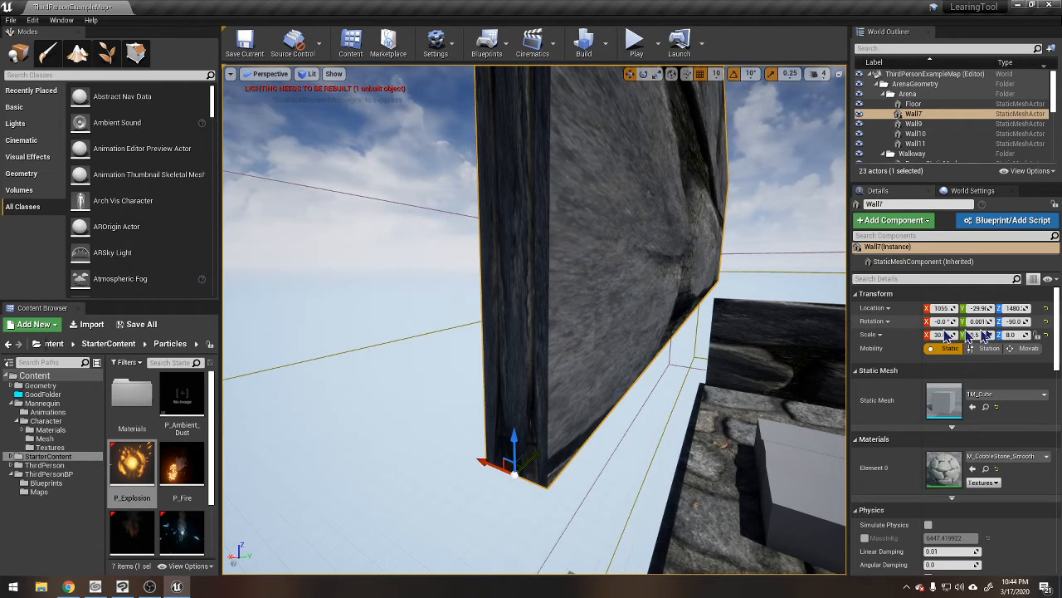
drag(514, 446, 515, 369)
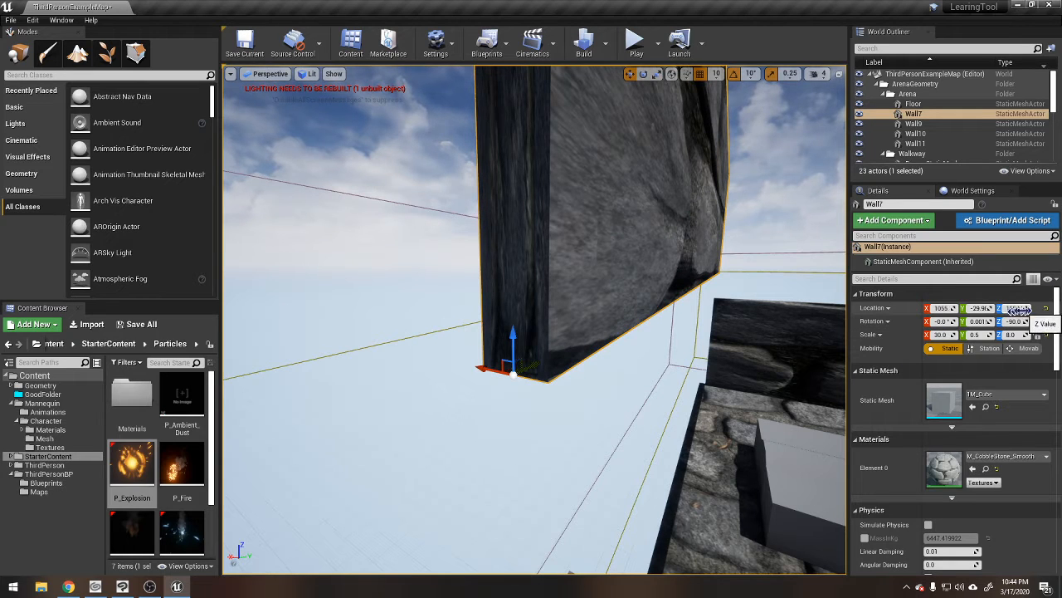
click(1016, 309)
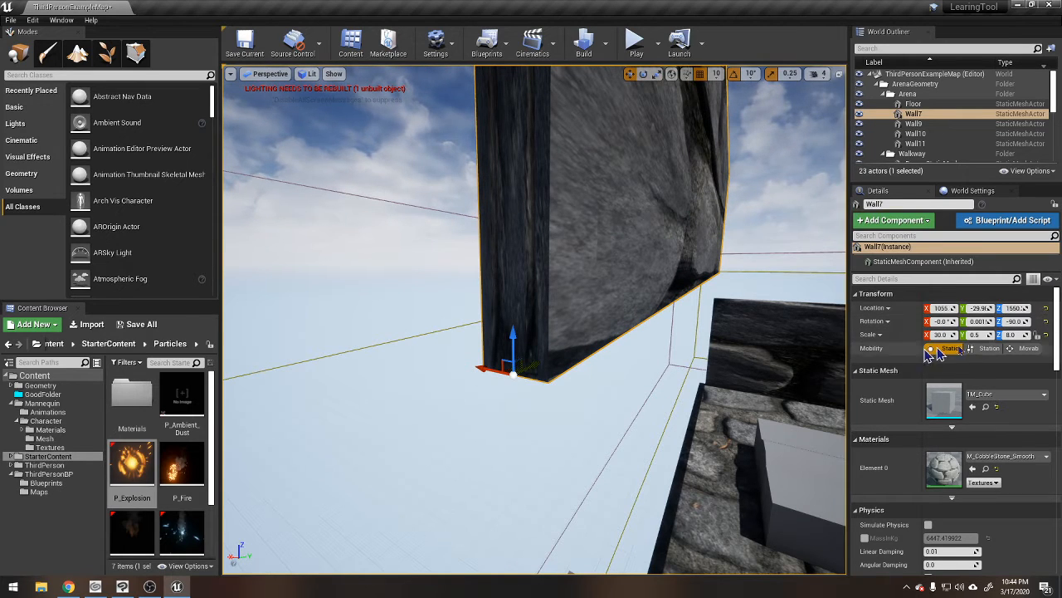
Step: Send Wall7 far above the map by entering a very large Z location value, and look for it in the viewport
click(1013, 308)
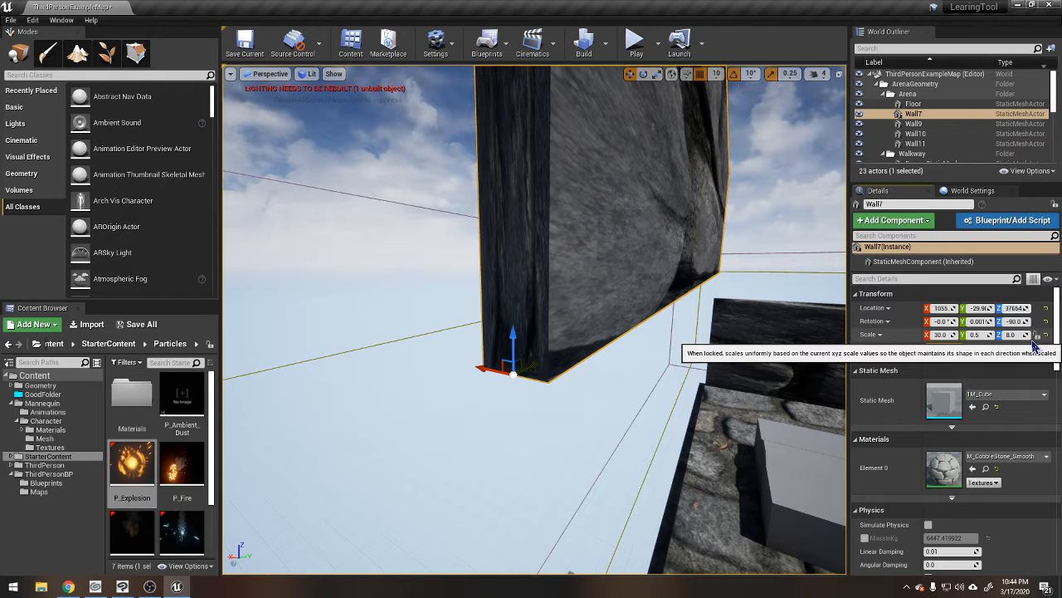
text(37654)
key(Return)
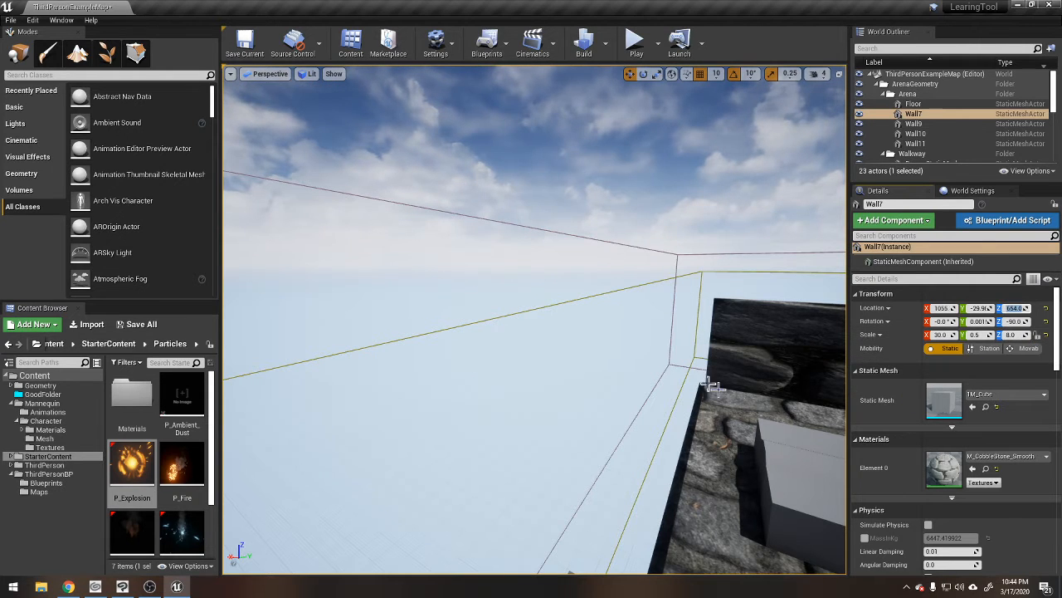
drag(1014, 308, 1061, 308)
right_drag(535, 319, 743, 378)
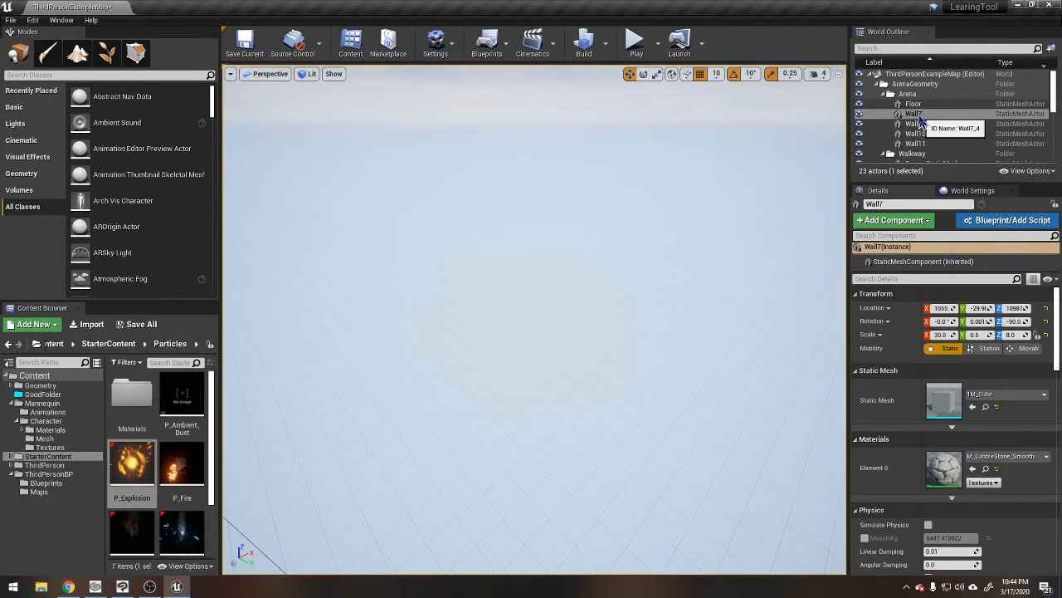
Step: Focus the viewport on Wall7 from the World Outliner and look at it from a distance
right_click(918, 117)
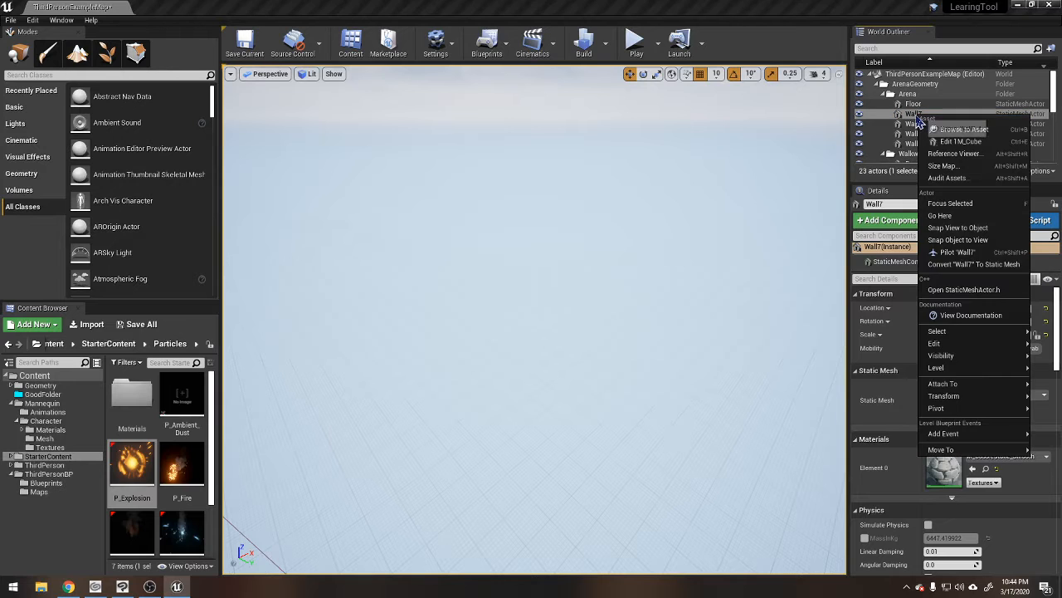
click(913, 118)
double_click(913, 116)
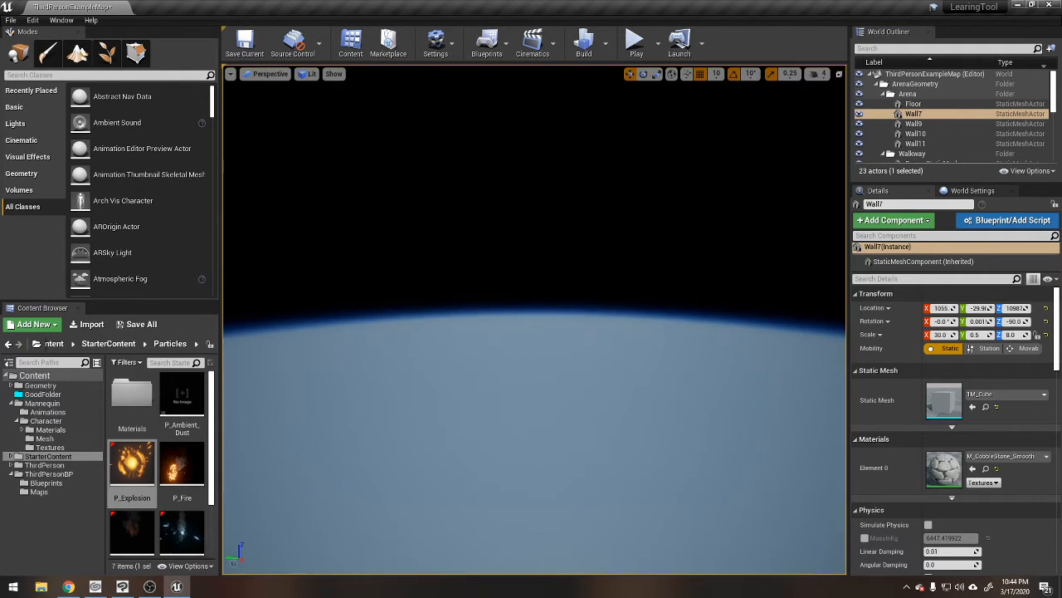
right_drag(535, 320, 623, 357)
mouse_move(554, 184)
right_down()
mouse_move(580, 199)
mouse_move(564, 216)
mouse_move(554, 184)
right_up()
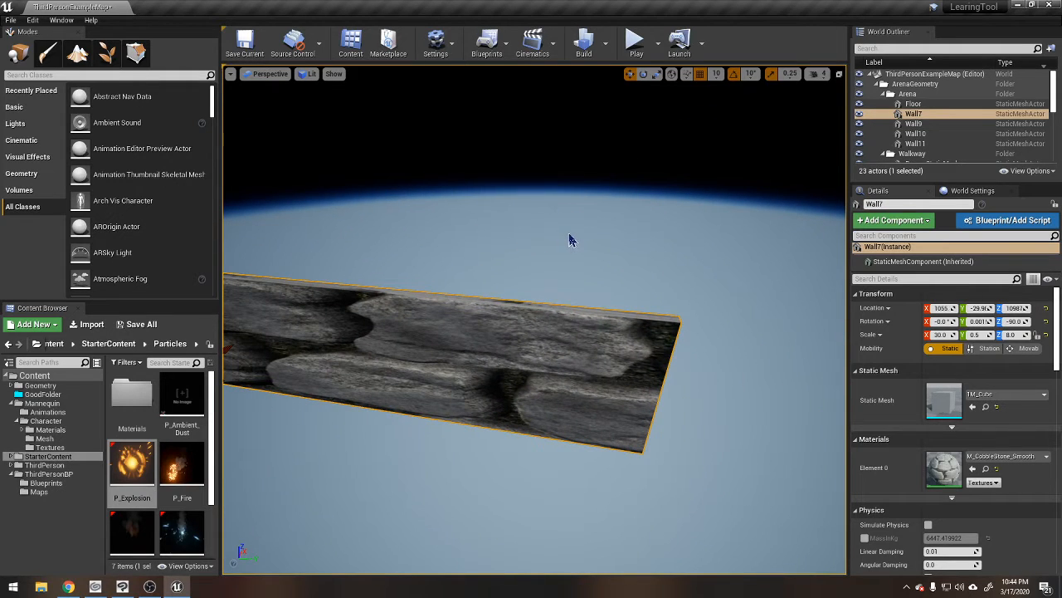
Step: Undo Wall7's last location change and focus the viewport on the wall again
key(ctrl+z)
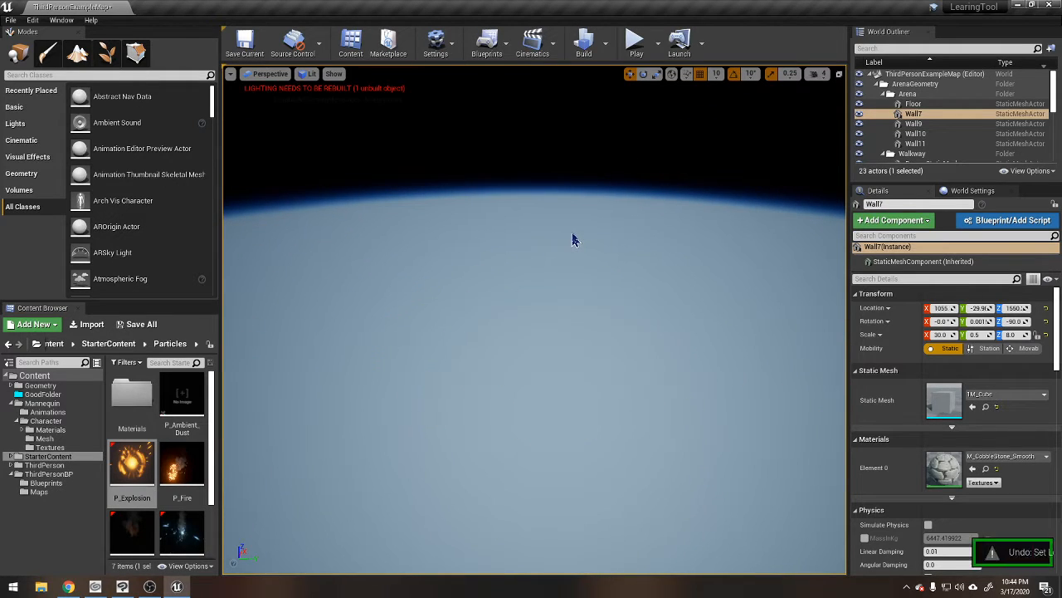
double_click(915, 116)
right_drag(619, 270, 436, 272)
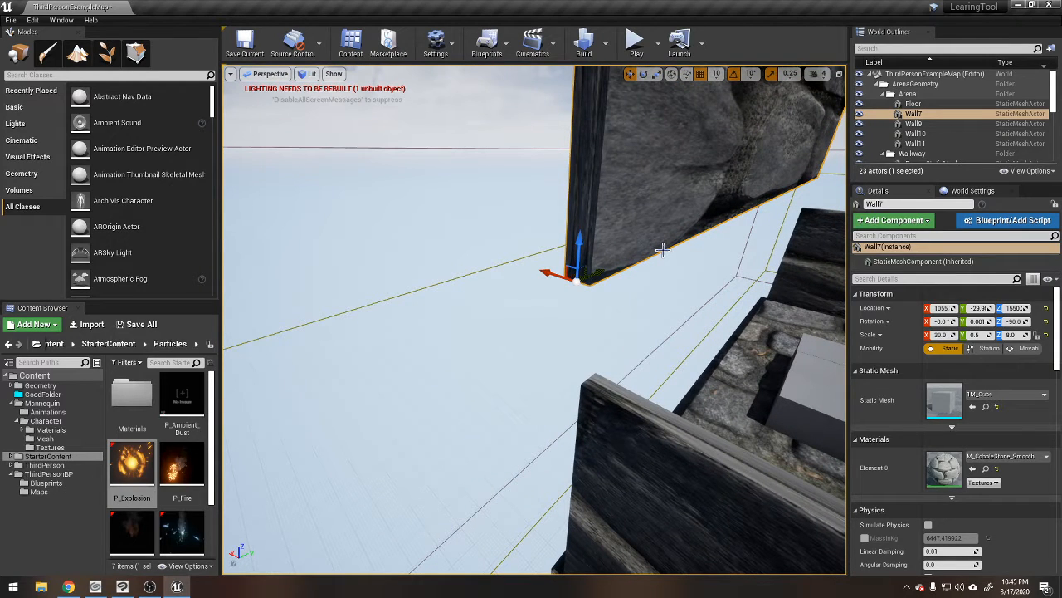
Step: Try rotating Wall7 about its axes, tilting it about 20 degrees around X, and undo the tilt
key(e)
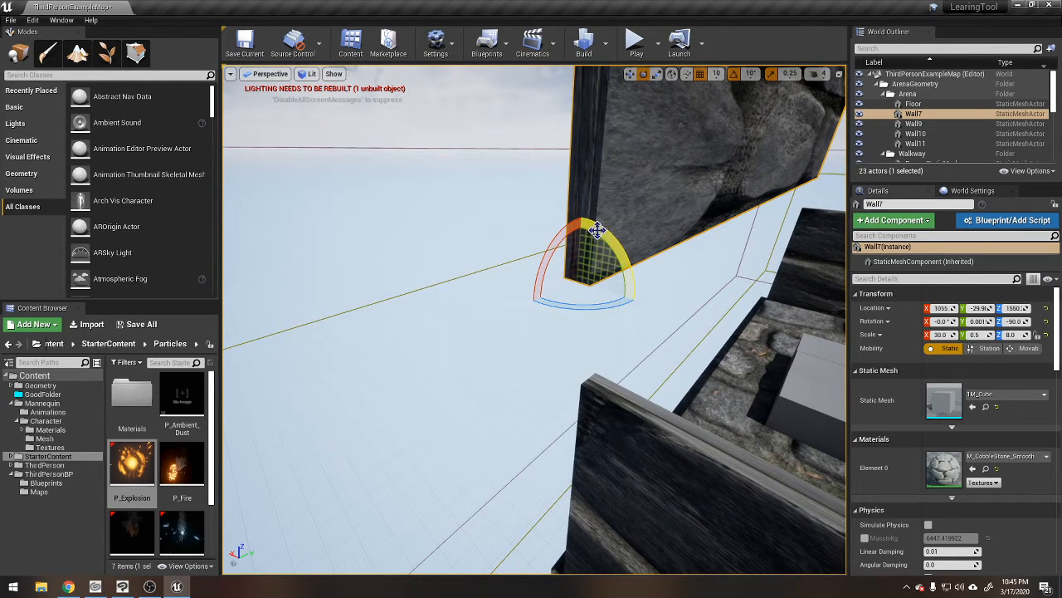
mouse_move(597, 232)
mouse_down()
mouse_move(647, 233)
mouse_move(573, 221)
mouse_move(538, 278)
mouse_move(534, 307)
mouse_move(548, 244)
mouse_move(581, 192)
mouse_move(518, 291)
mouse_move(529, 303)
mouse_move(549, 249)
mouse_move(581, 214)
mouse_move(586, 230)
mouse_move(581, 214)
mouse_move(541, 254)
mouse_move(531, 304)
mouse_move(543, 249)
mouse_move(599, 220)
mouse_up()
drag(619, 231, 583, 196)
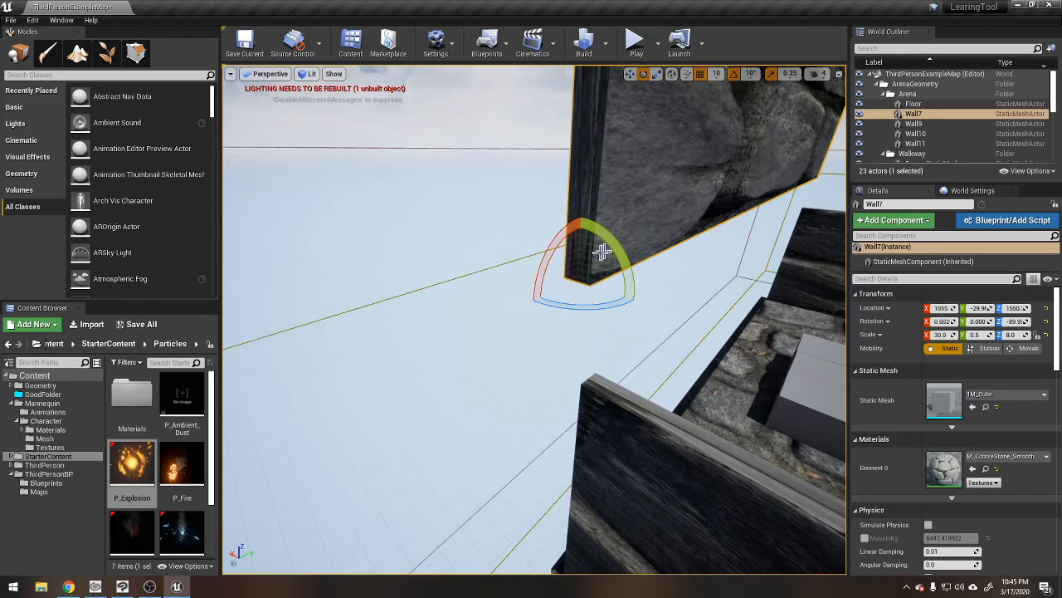
drag(538, 267, 521, 249)
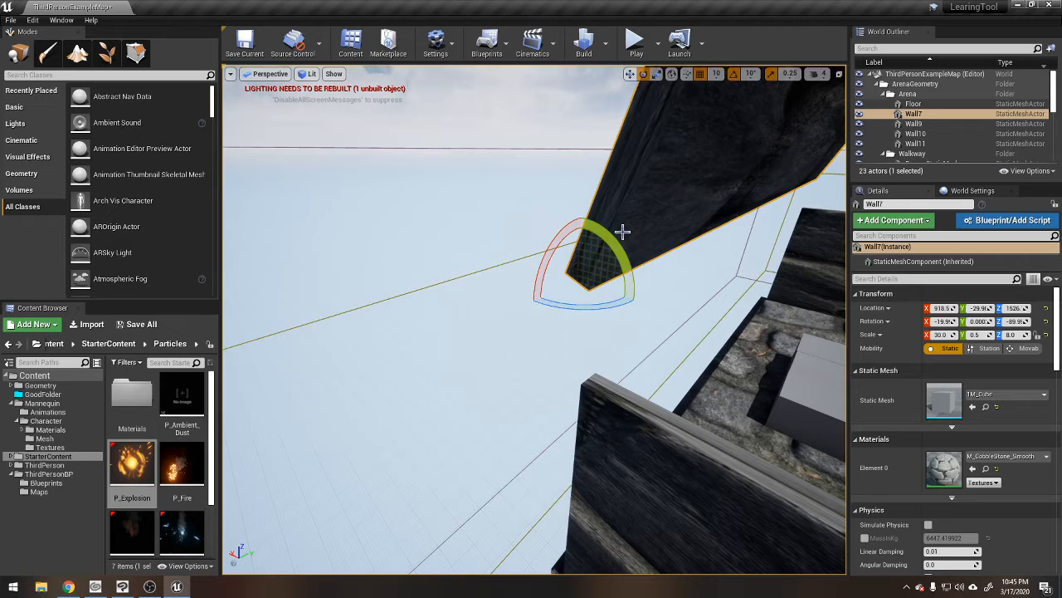
key(ctrl+z)
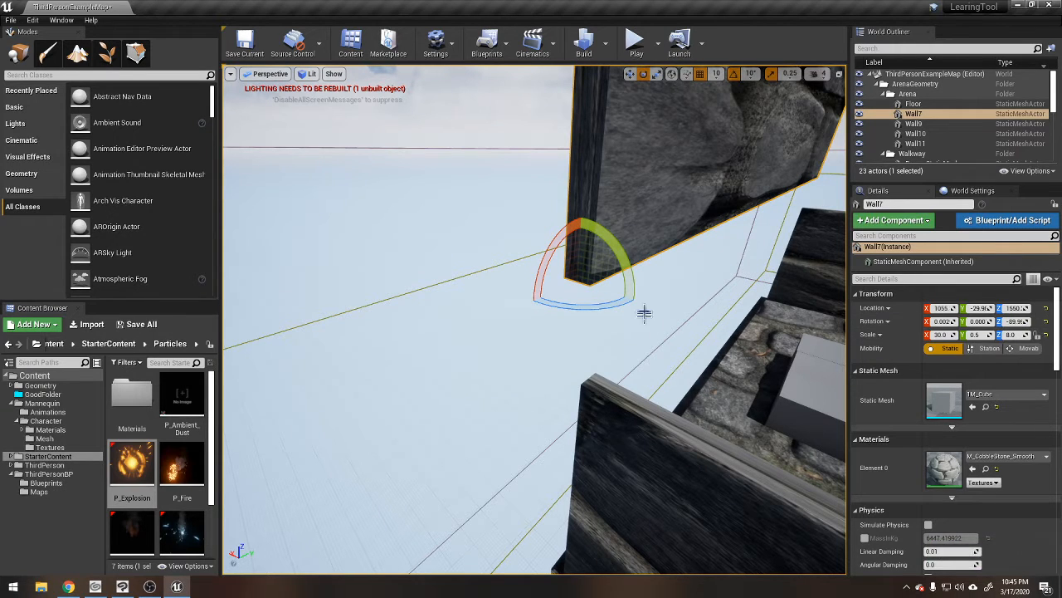
Step: Scale Wall7 to about 29.75 in X, 3.5 in Y and 15.25 in Z
key(r)
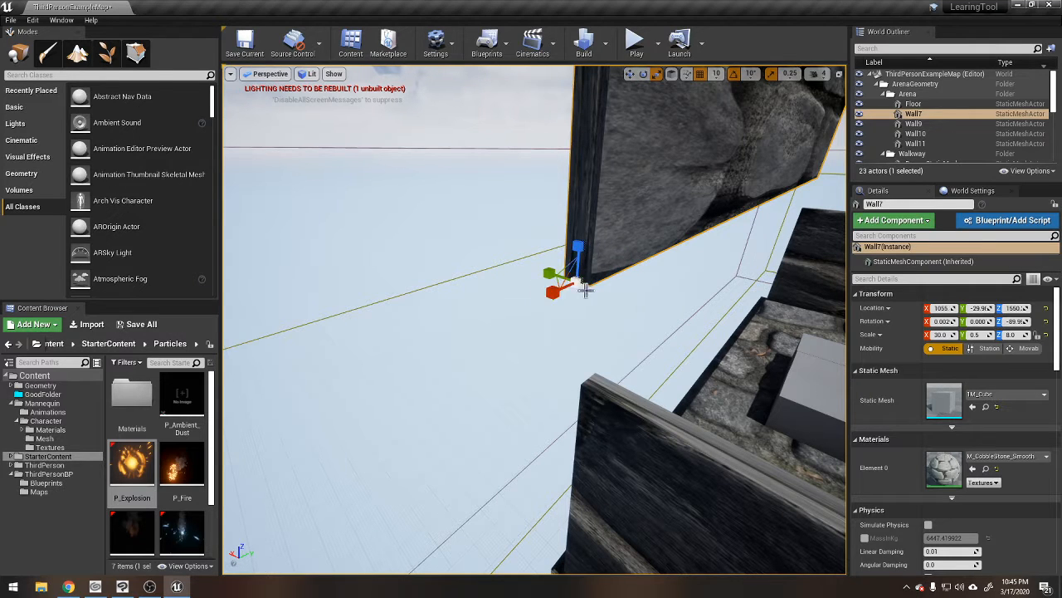
mouse_move(581, 254)
mouse_down()
mouse_move(552, 281)
mouse_move(598, 260)
mouse_up()
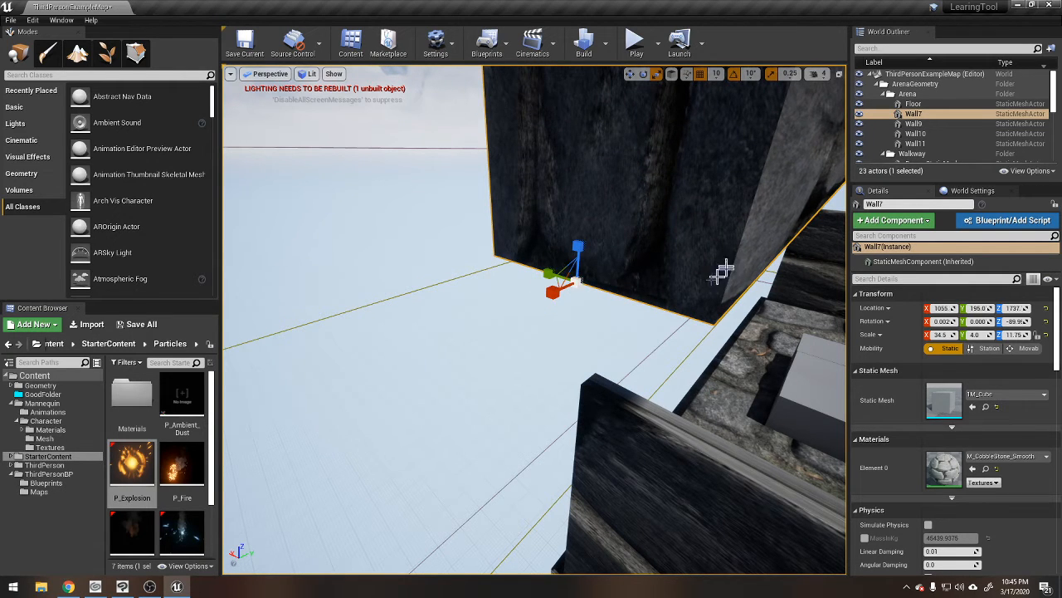
right_drag(724, 269, 430, 383)
drag(372, 404, 321, 469)
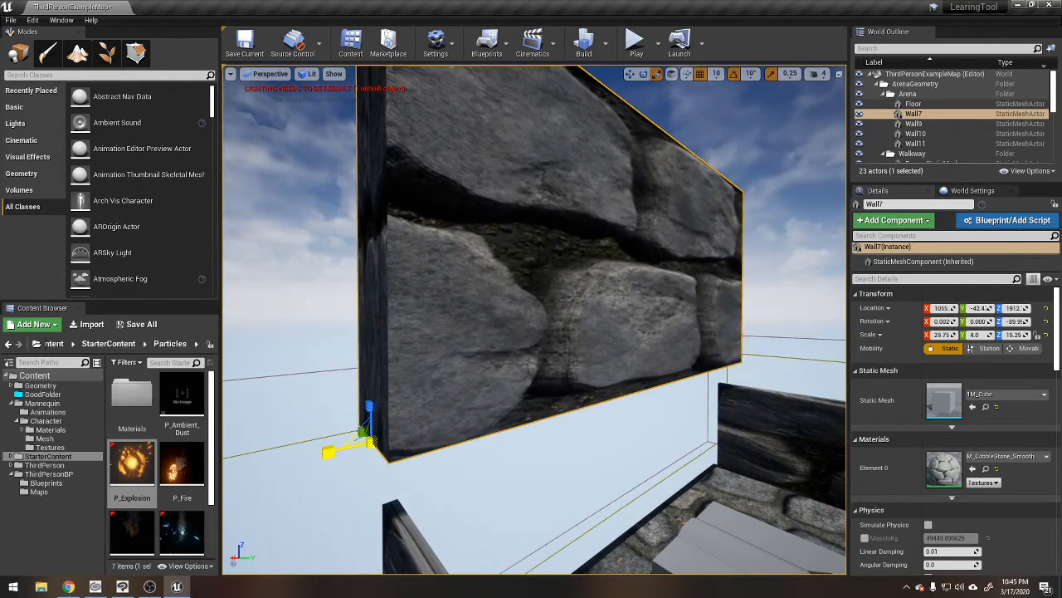
mouse_move(365, 433)
mouse_down()
mouse_move(340, 448)
mouse_move(363, 437)
mouse_up()
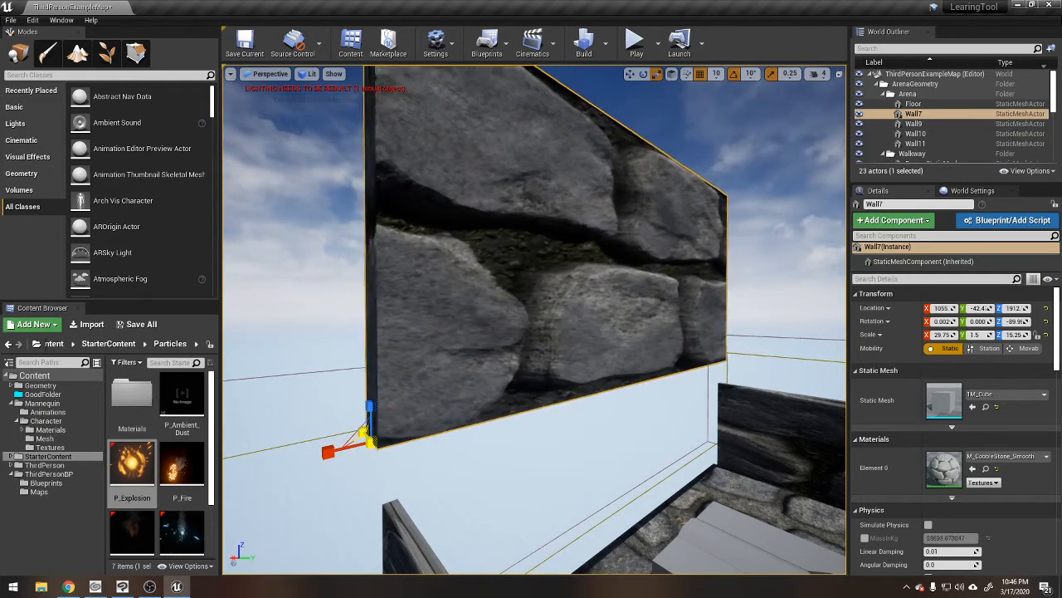
drag(363, 437, 358, 439)
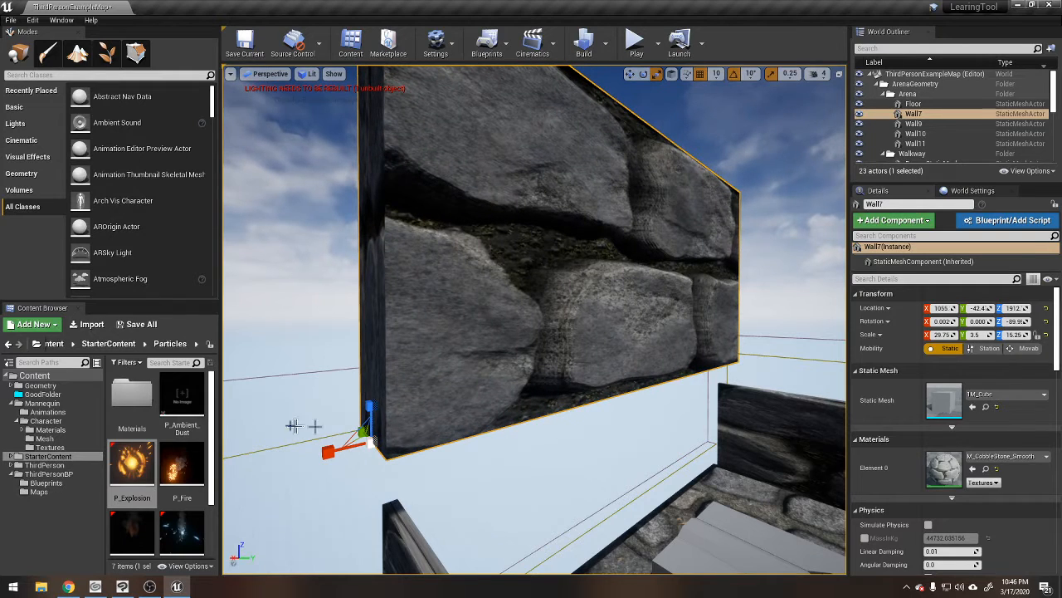
Step: Cycle Wall7's transform gizmo through the move, rotate and scale modes, ending on scale
right_drag(662, 431, 615, 454)
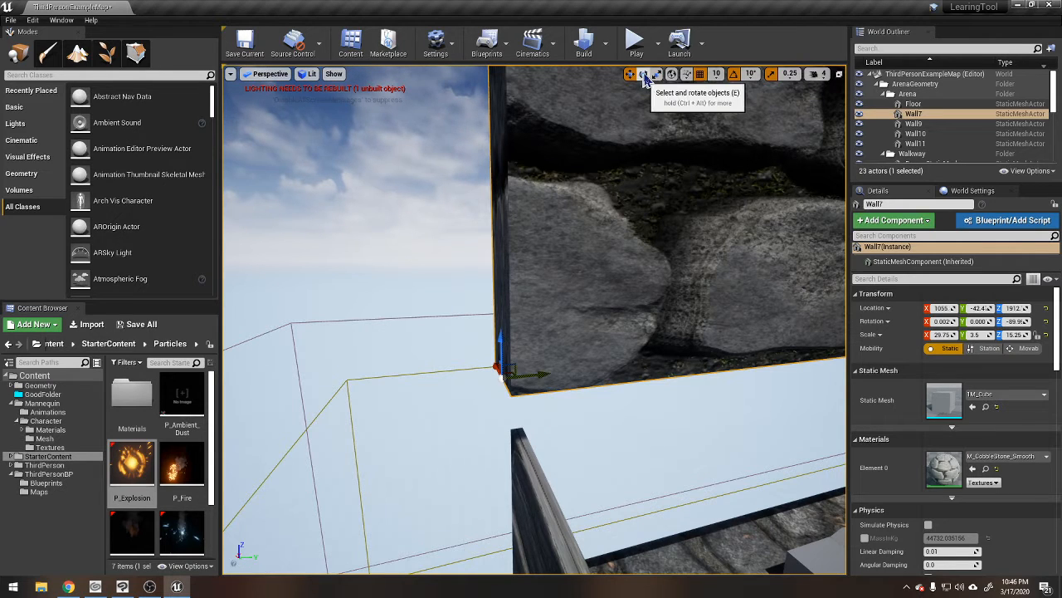
click(643, 74)
click(657, 74)
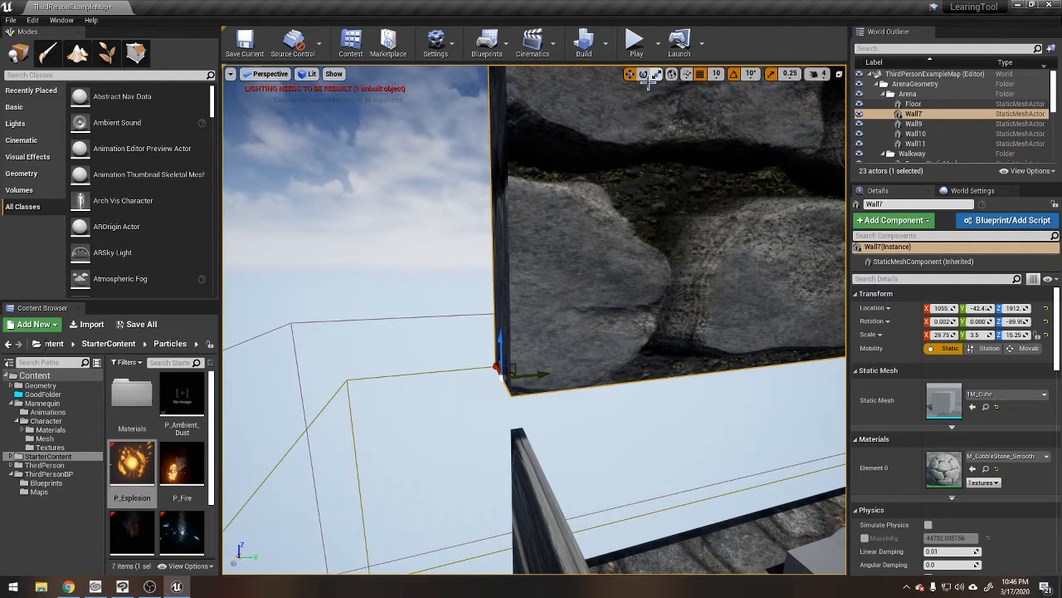
click(643, 74)
click(656, 74)
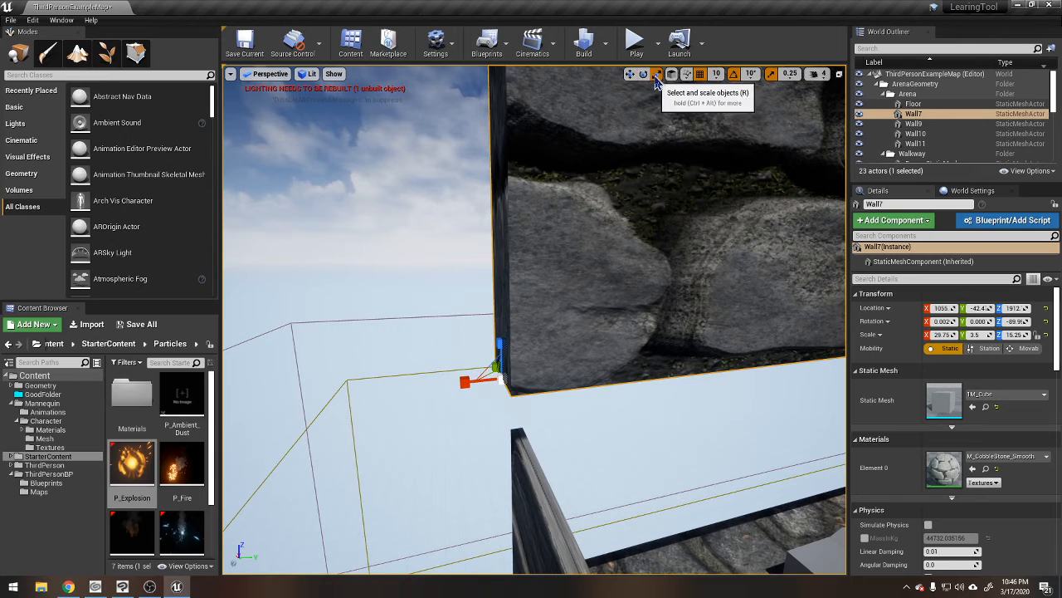
click(630, 73)
click(644, 74)
click(656, 74)
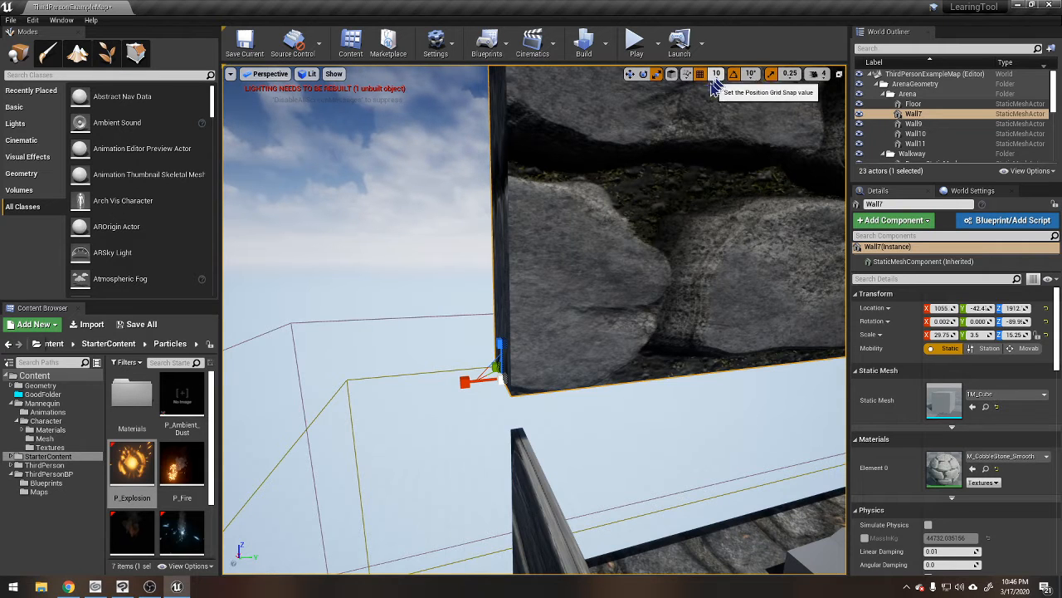
Step: Open the ThirdPersonCharacter blueprint from ThirdPersonBP/Blueprints and show the character in its 3D viewport
right_drag(633, 265, 554, 302)
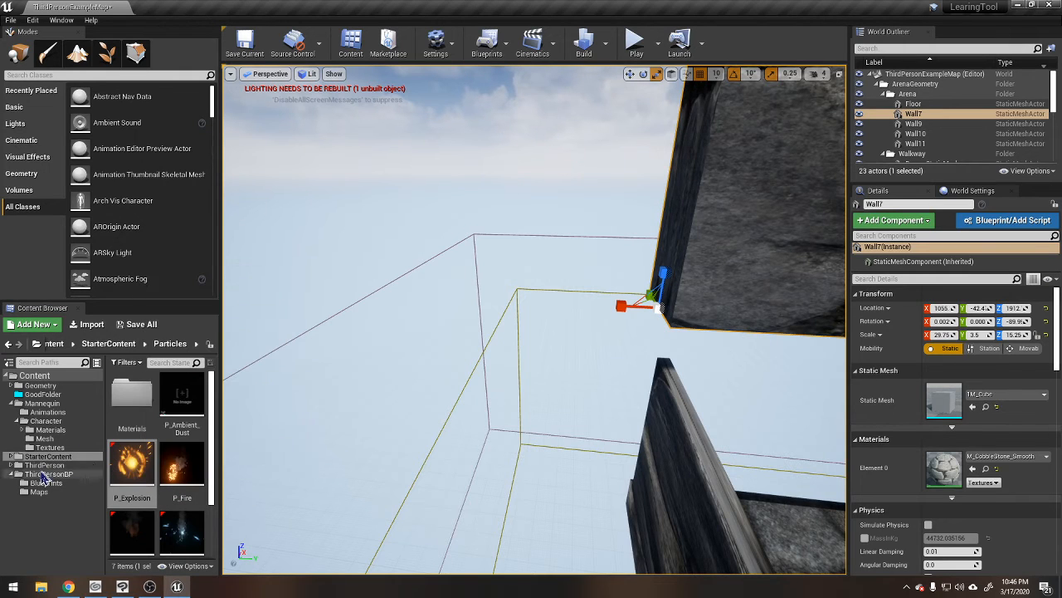
double_click(54, 476)
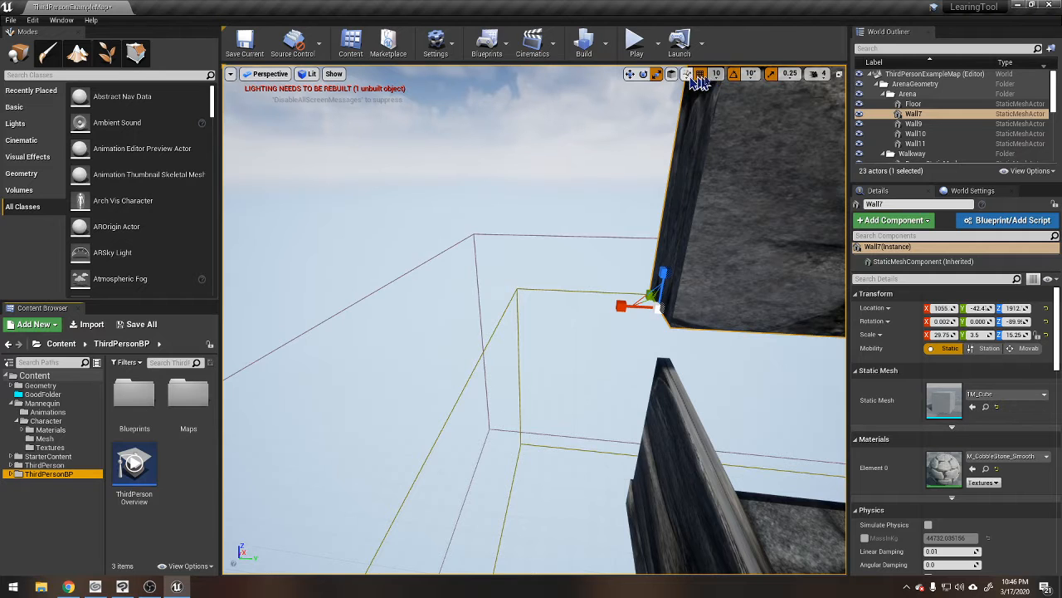
double_click(148, 415)
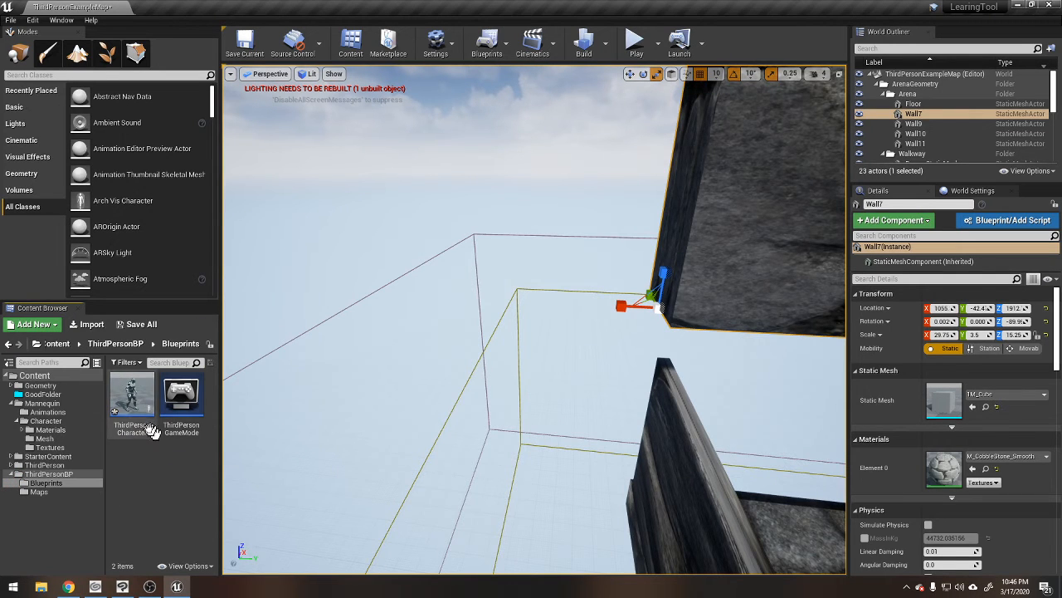
double_click(141, 411)
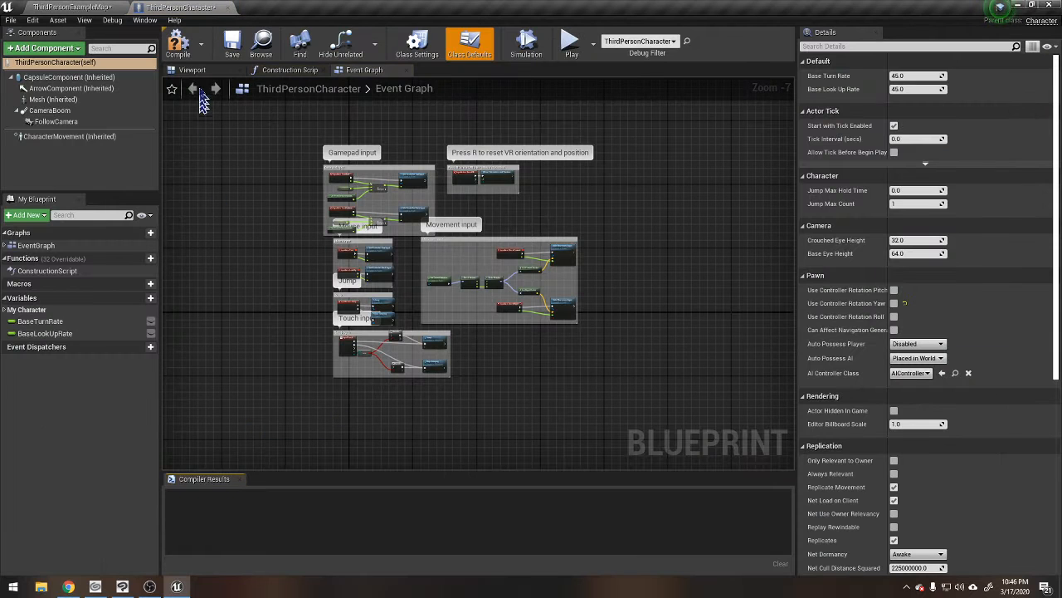
click(207, 76)
right_drag(466, 241, 486, 257)
Step: Compile the ThirdPersonCharacter blueprint and go through its root, capsule and arrow components
click(68, 76)
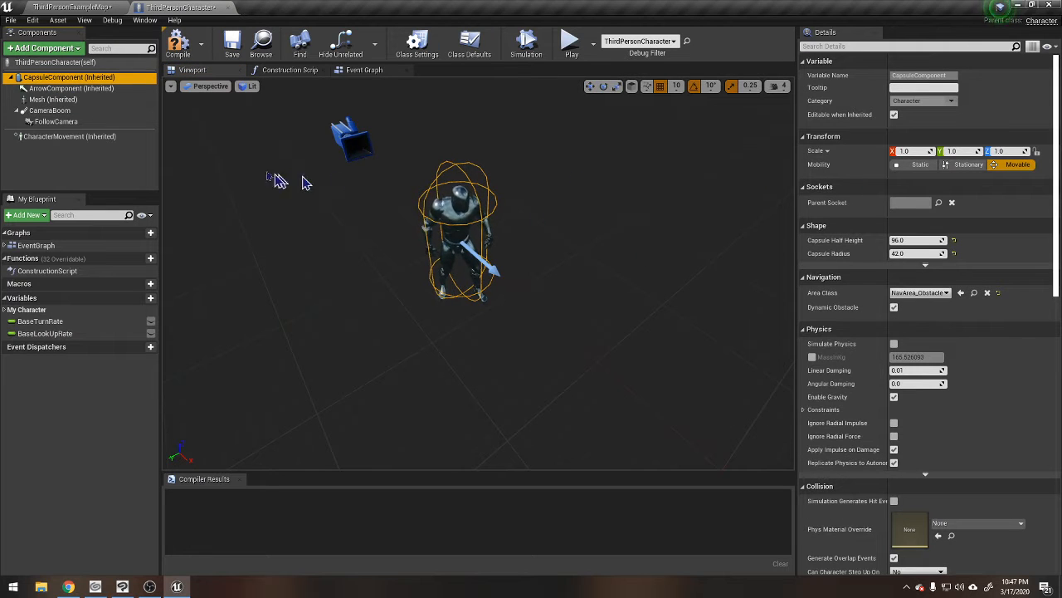
click(178, 43)
click(66, 64)
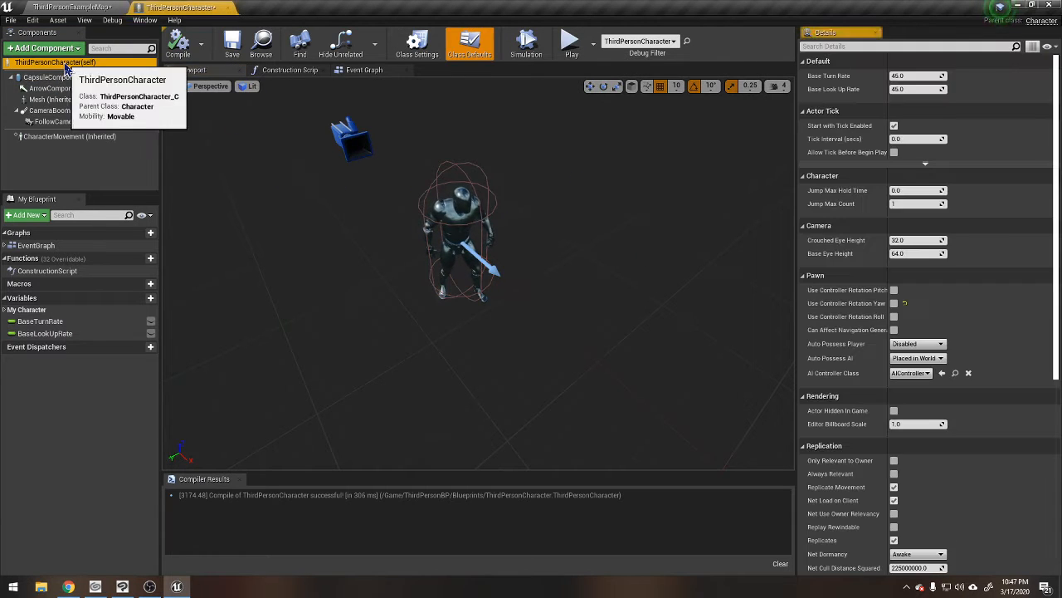
click(62, 76)
click(67, 88)
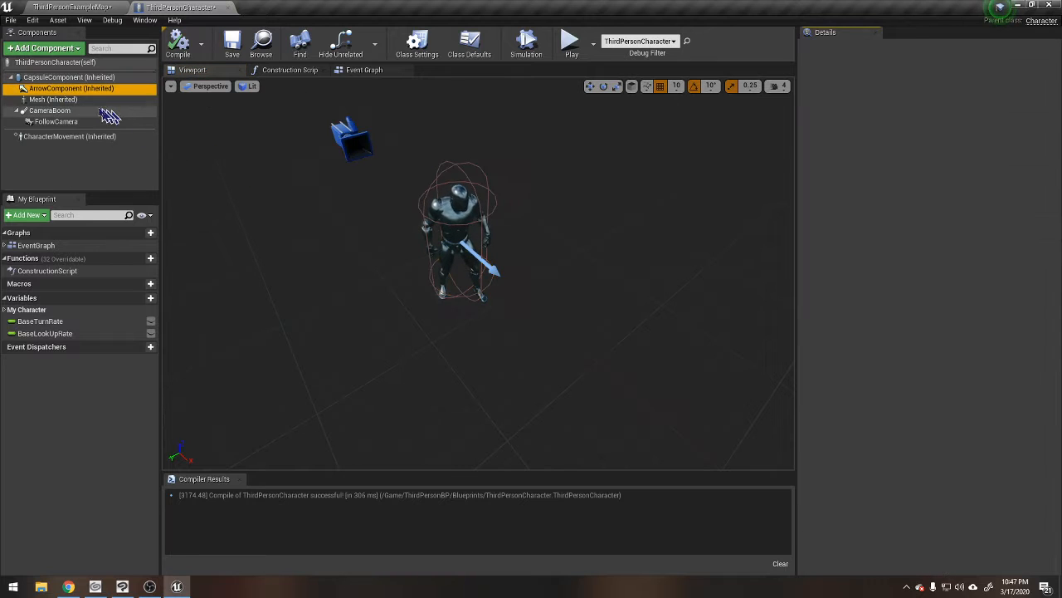
Step: Select the character's Mesh component, view its move and rotate gizmos, and move it to an X location of about 90
click(58, 100)
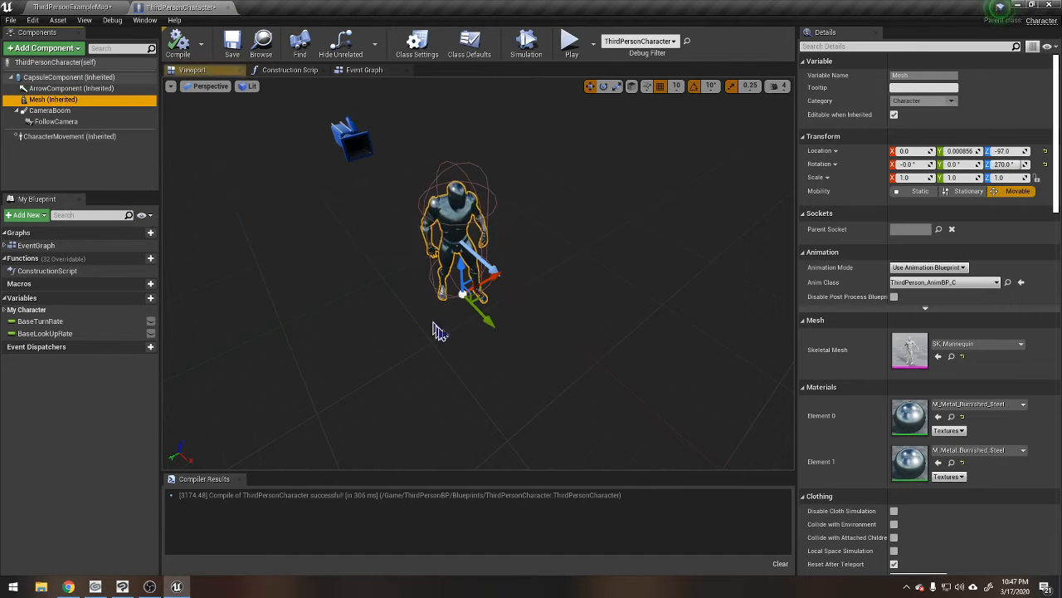
right_drag(438, 330, 449, 307)
key(w)
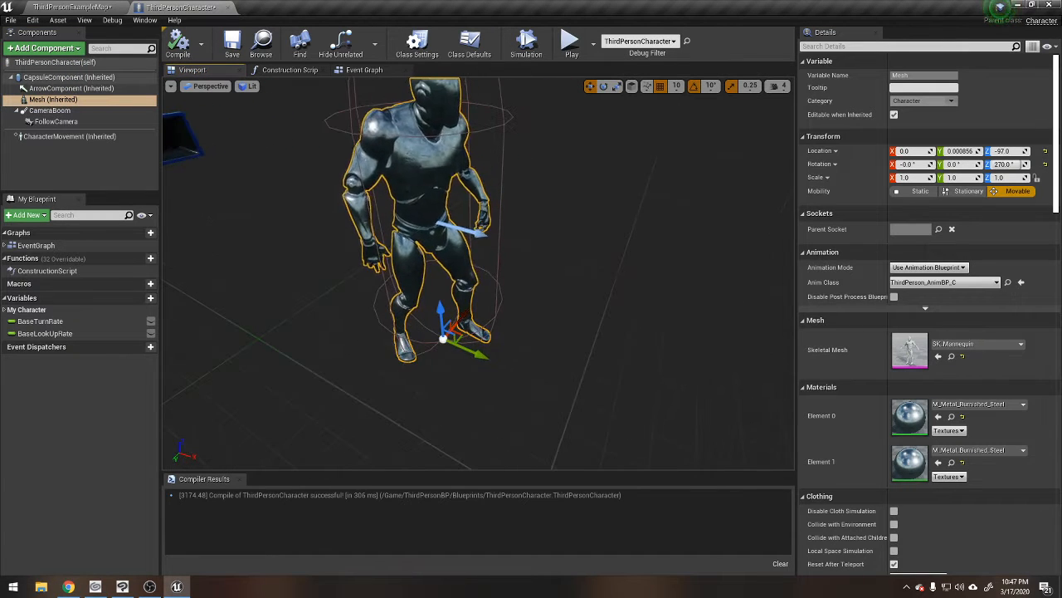
key(e)
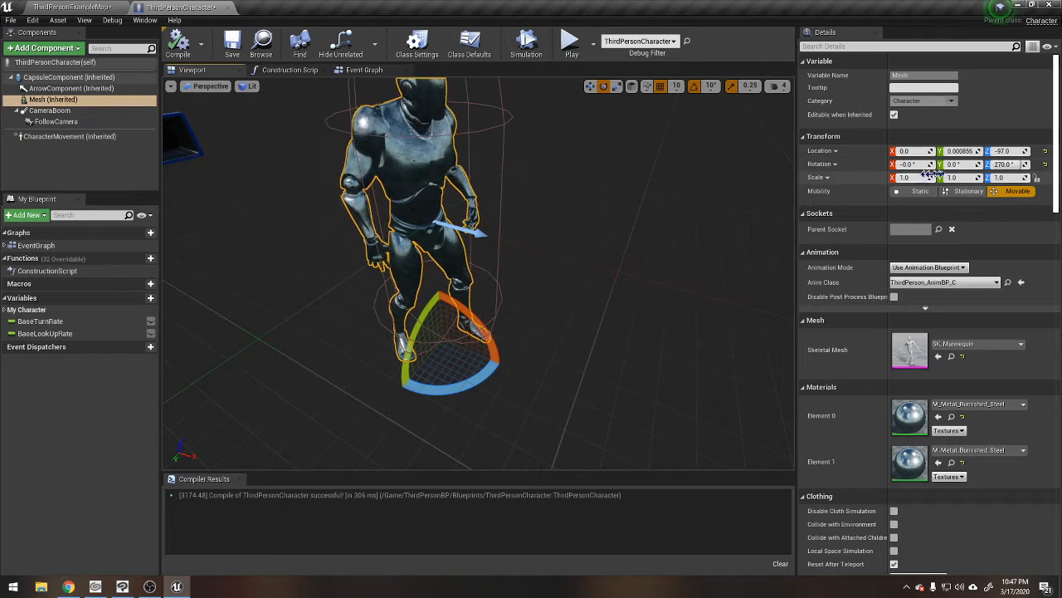
key(w)
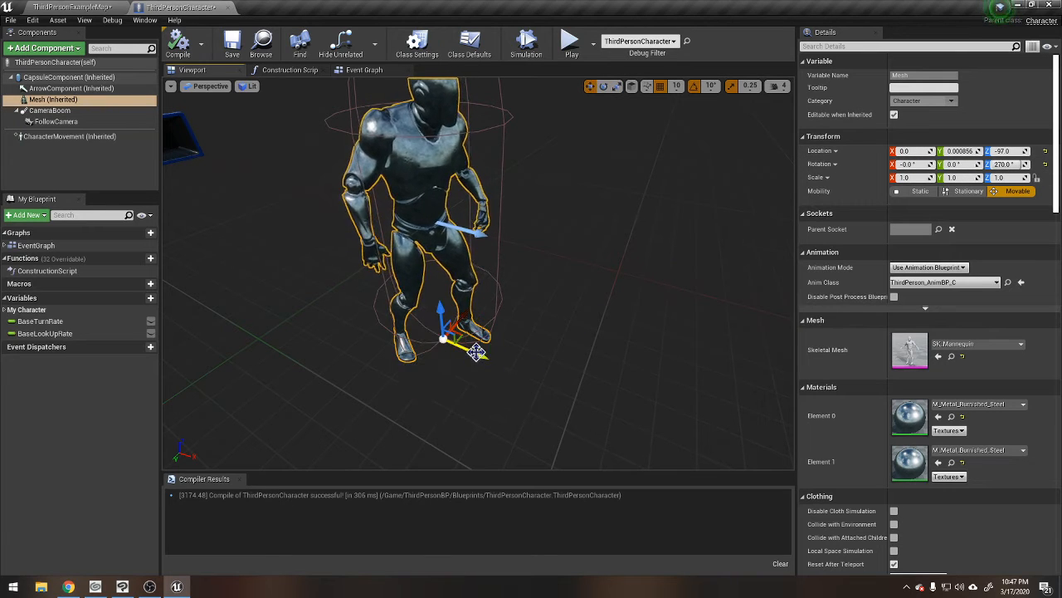
drag(476, 352, 626, 400)
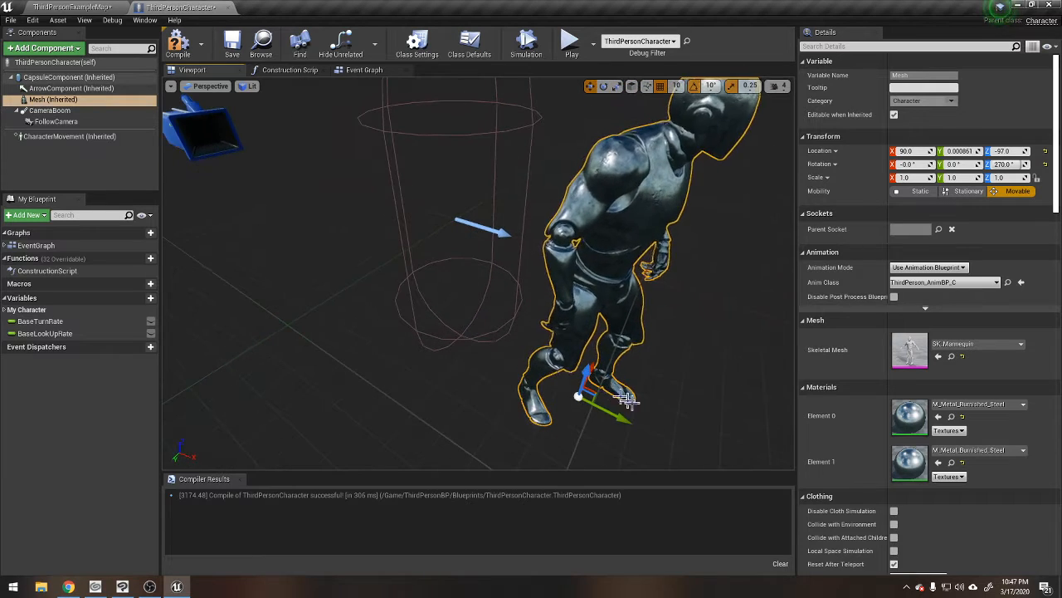
Step: Set the position grid snap to 50 and move the character mesh to an X location of about 190
right_drag(626, 400, 600, 385)
right_drag(722, 423, 771, 442)
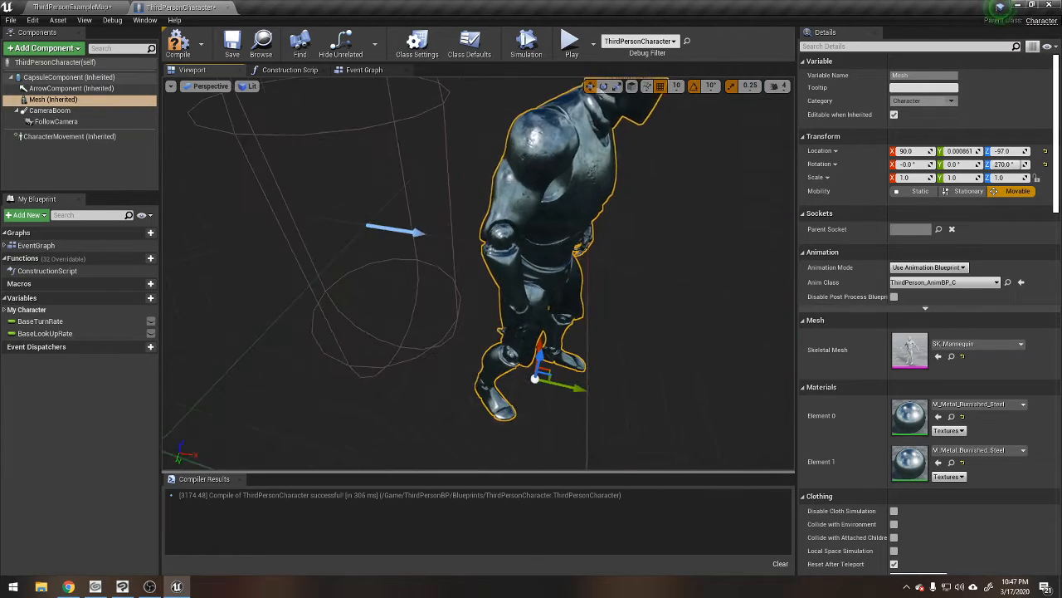
right_drag(664, 224, 742, 239)
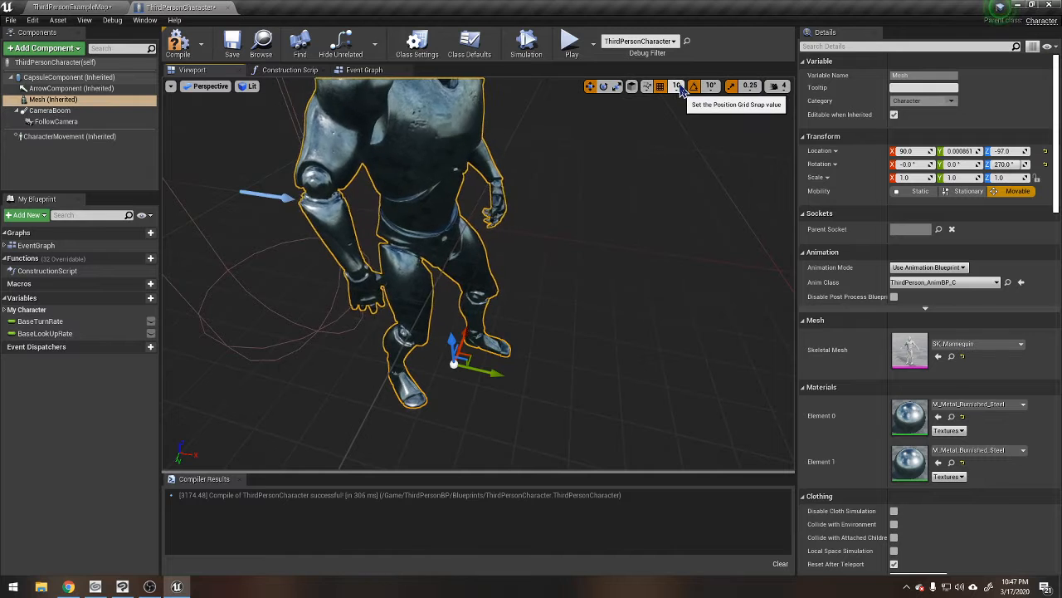
click(677, 87)
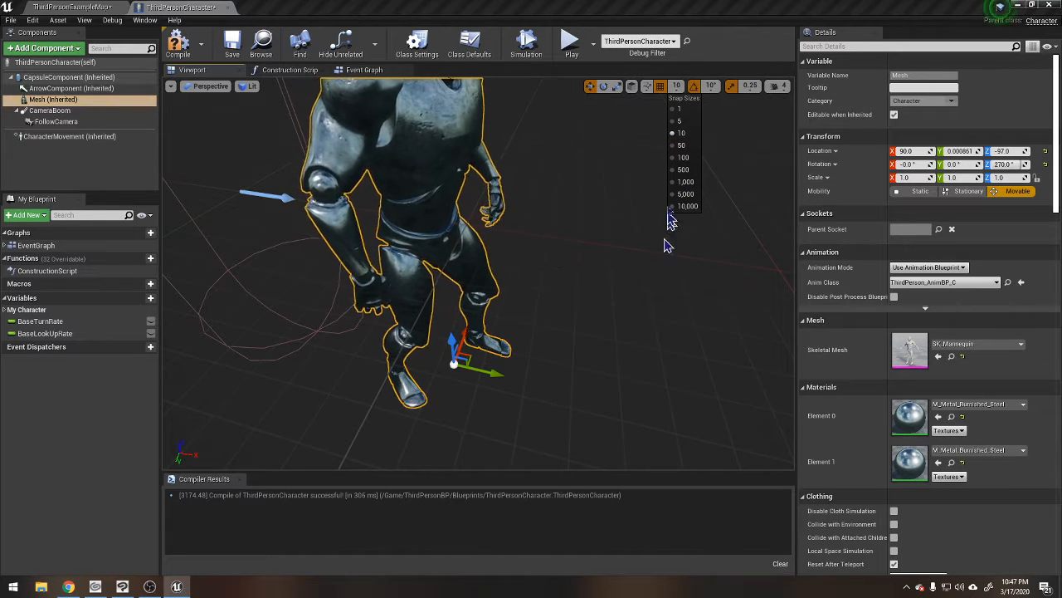
click(681, 146)
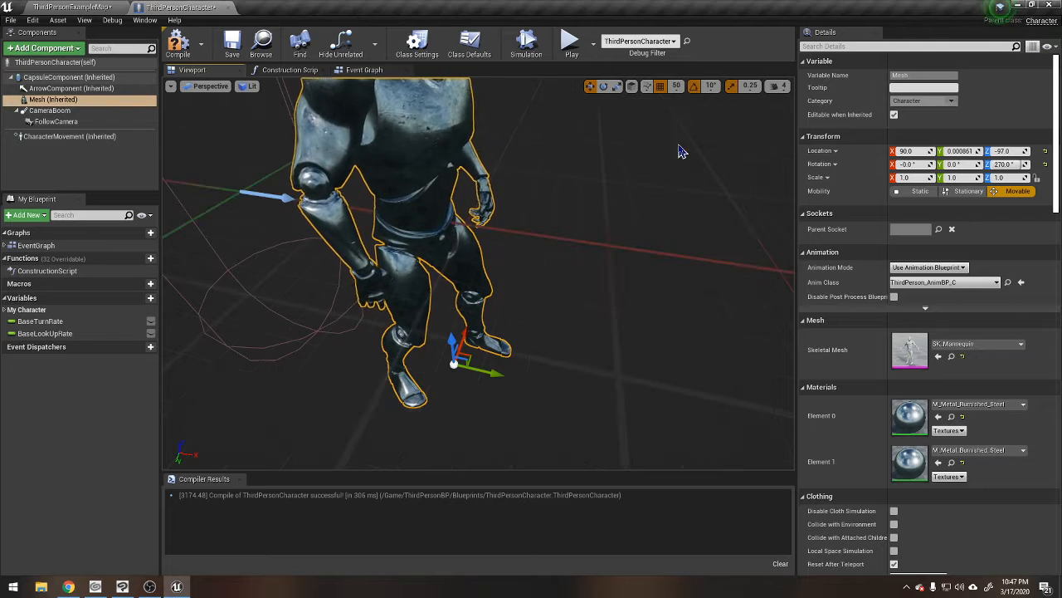
drag(561, 360, 551, 408)
drag(548, 346, 728, 402)
Step: Move the character mesh back towards its capsule, to an X location of about -10
right_drag(670, 405, 747, 405)
scroll(671, 405, down, 8)
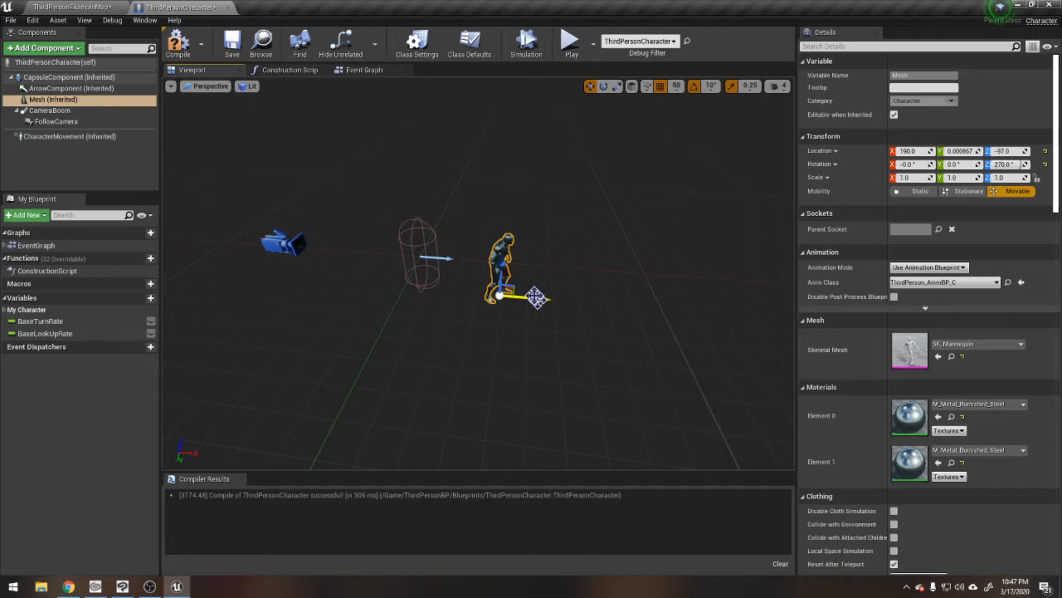
drag(536, 297, 459, 294)
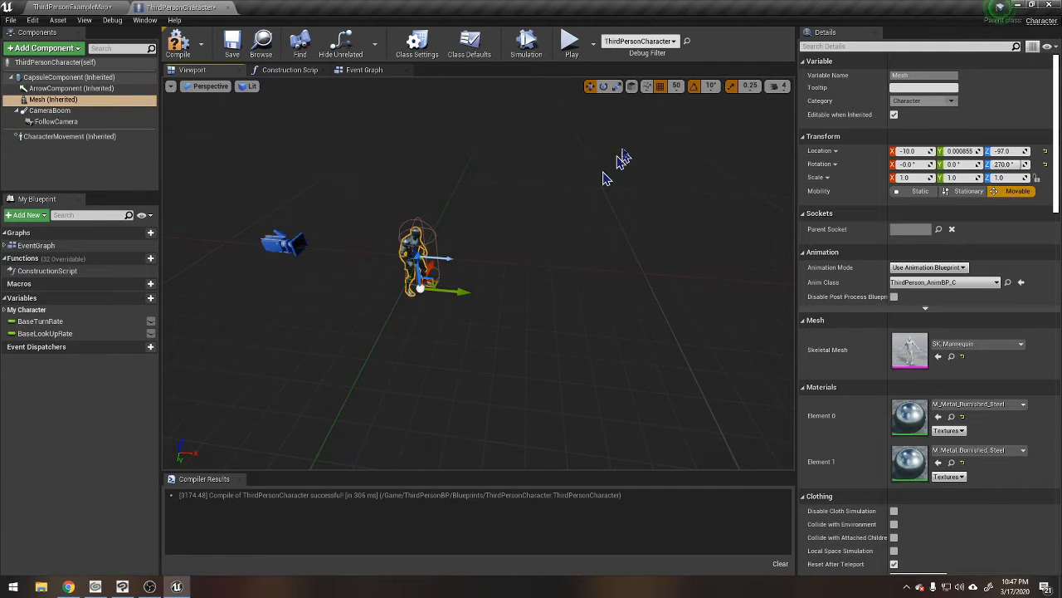
Step: Set the position grid snap to 10 and toggle grid snapping off and on again
click(677, 86)
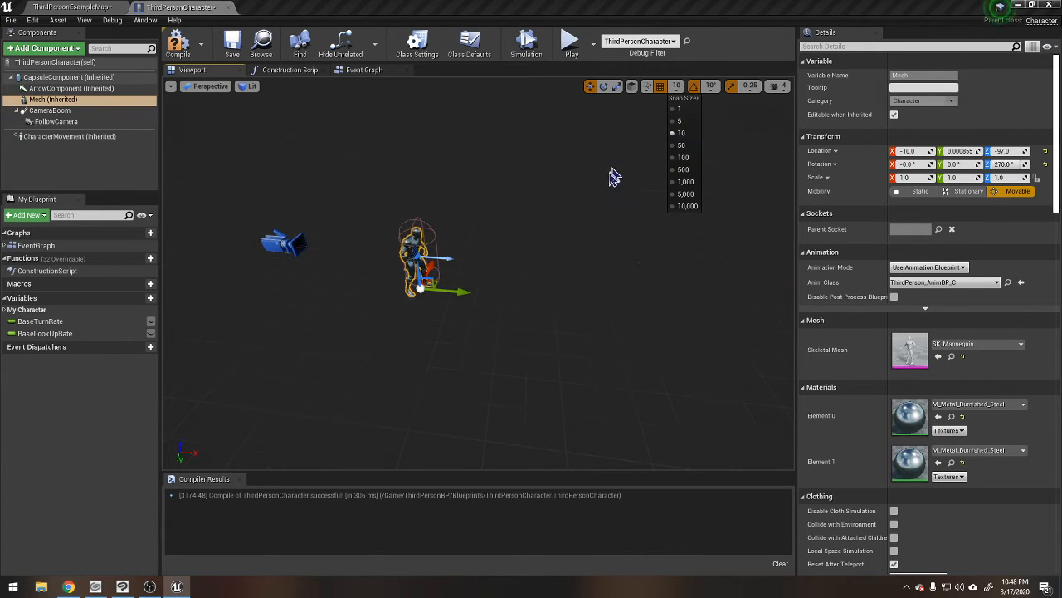
scroll(581, 185, up, 5)
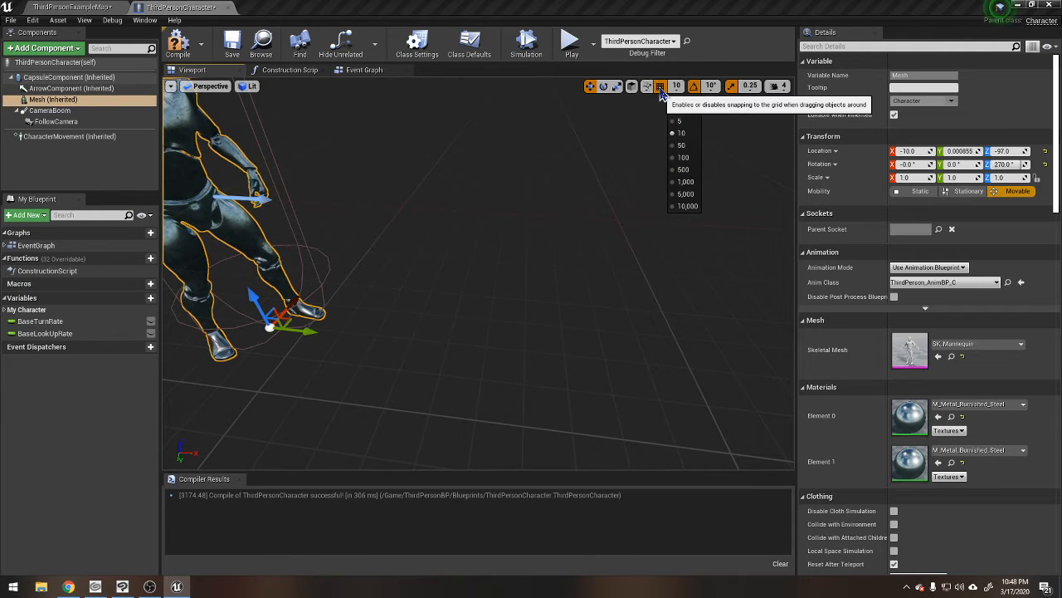
click(662, 91)
click(662, 90)
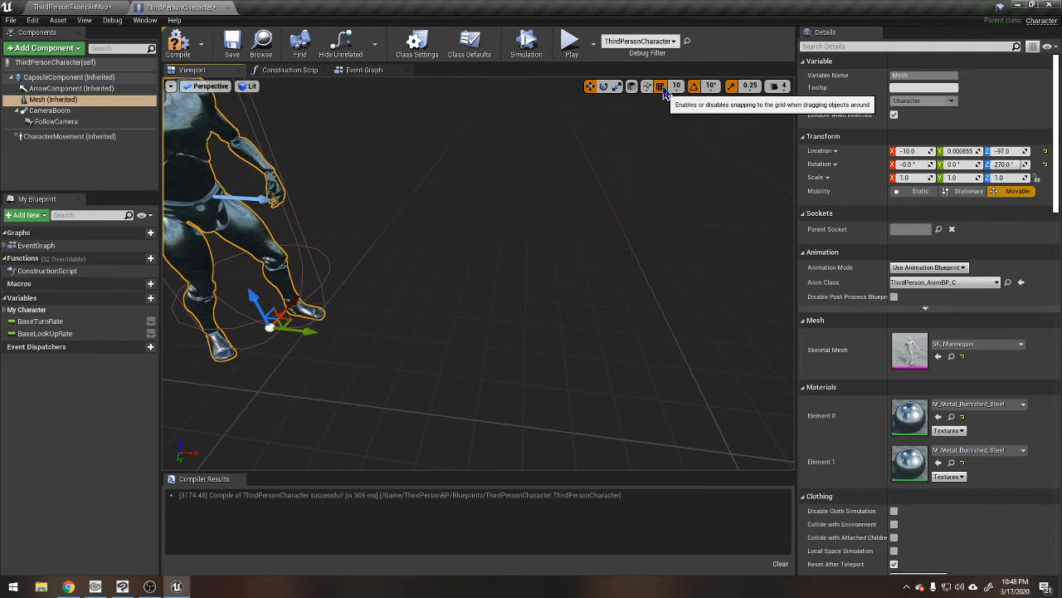
Step: Look through the available rotation snap angles without changing the current one
click(711, 87)
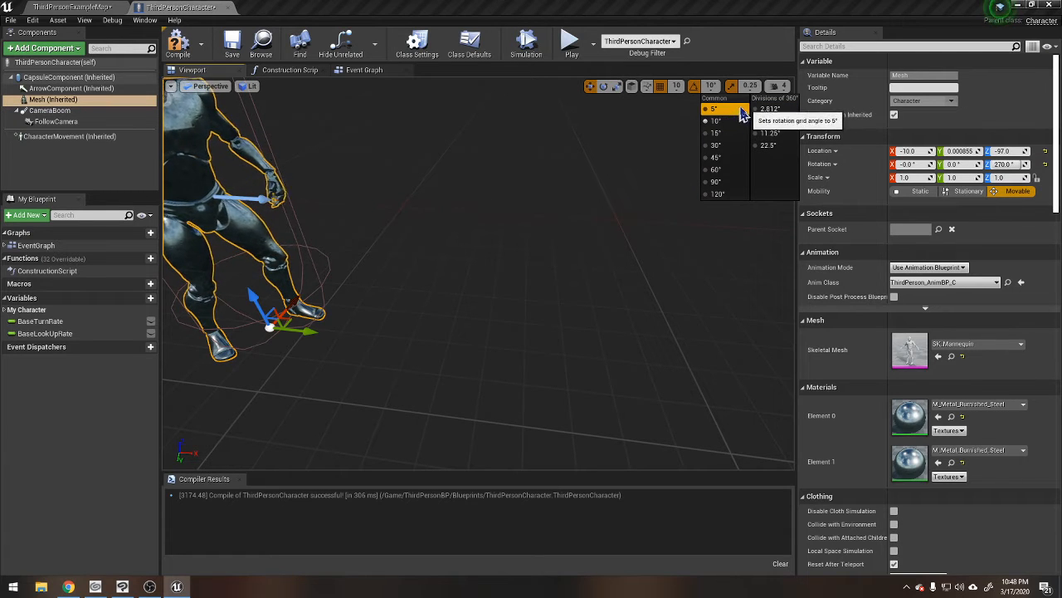
click(679, 139)
right_drag(681, 142, 664, 166)
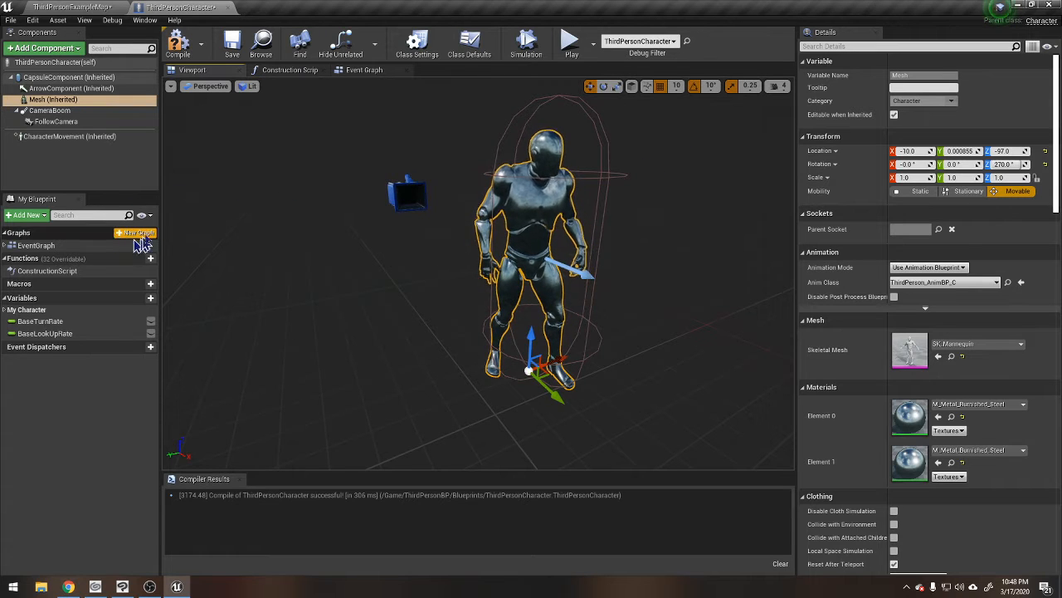
Step: In the ThirdPersonExampleMap level, add the ramp, left arm, bump, right arm, stairs and floor to the Wall7 selection
click(104, 7)
right_drag(531, 316, 664, 353)
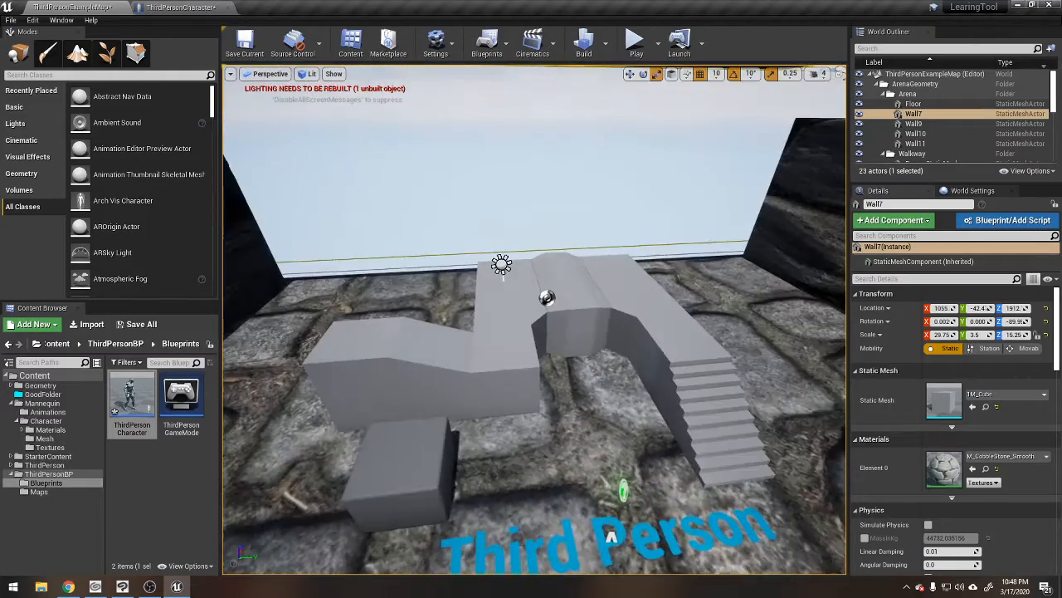
right_drag(435, 285, 419, 288)
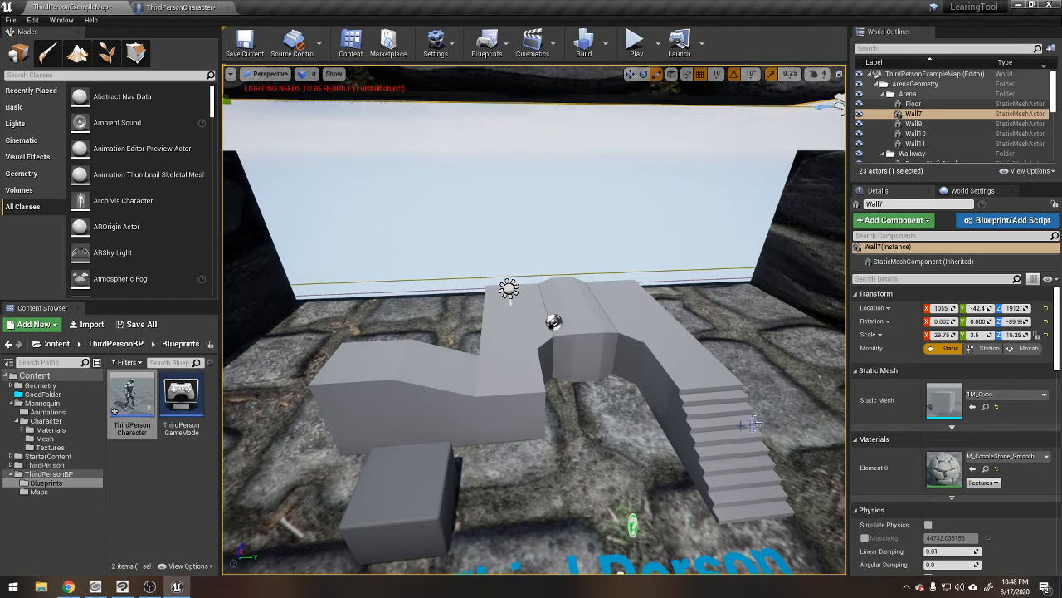
right_drag(753, 425, 747, 394)
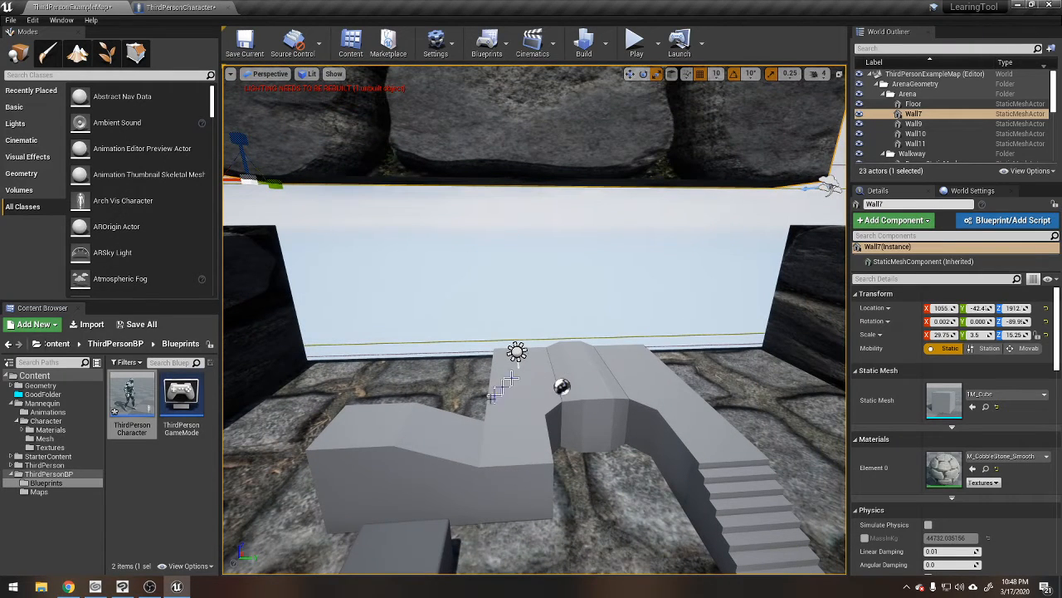
ctrl+click(415, 441)
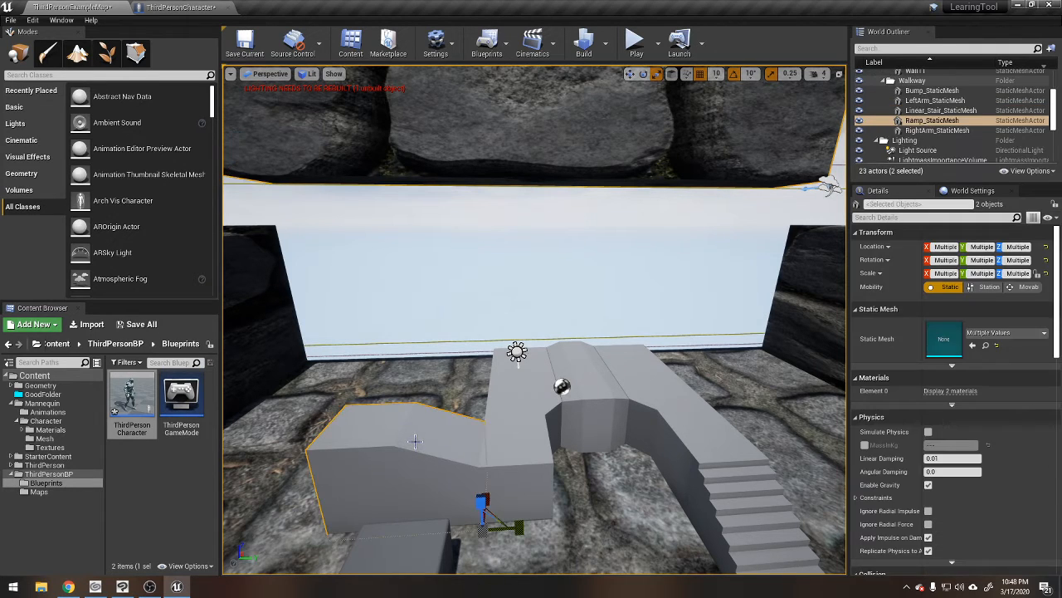
ctrl+click(534, 457)
ctrl+click(587, 375)
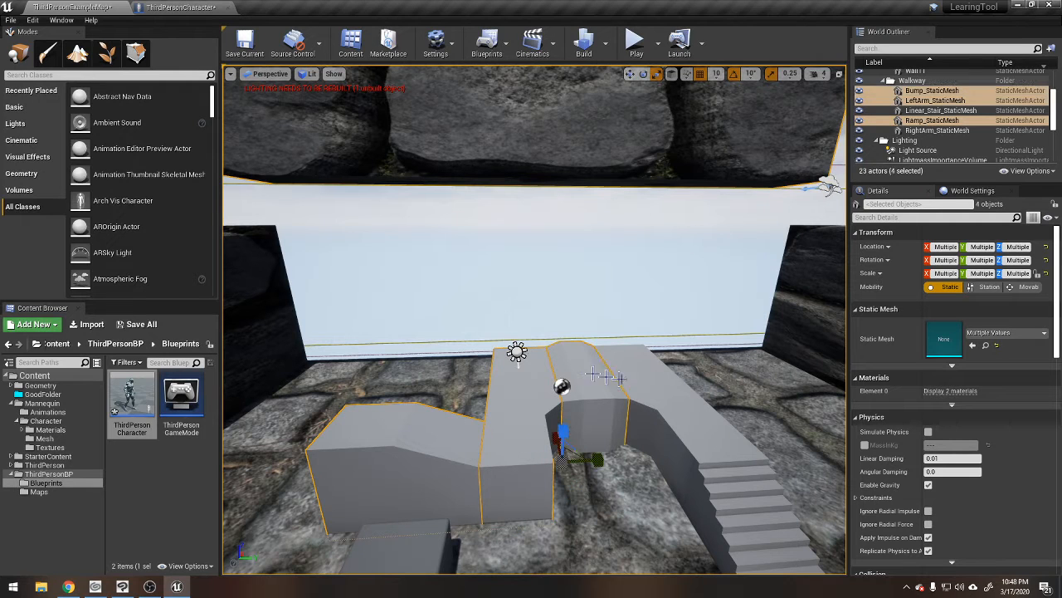
ctrl+click(646, 371)
ctrl+click(772, 520)
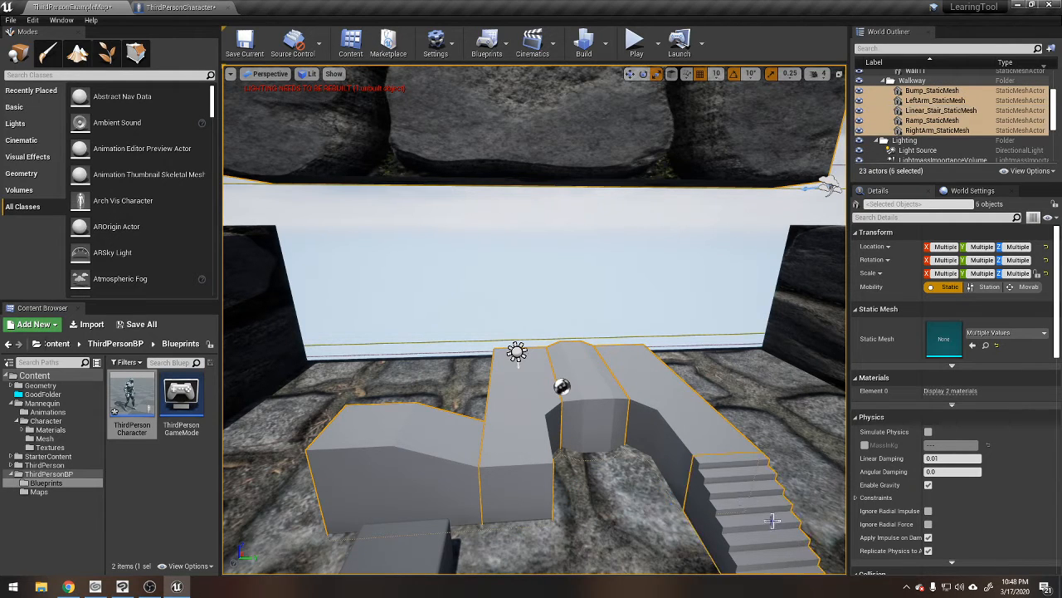
ctrl+click(615, 503)
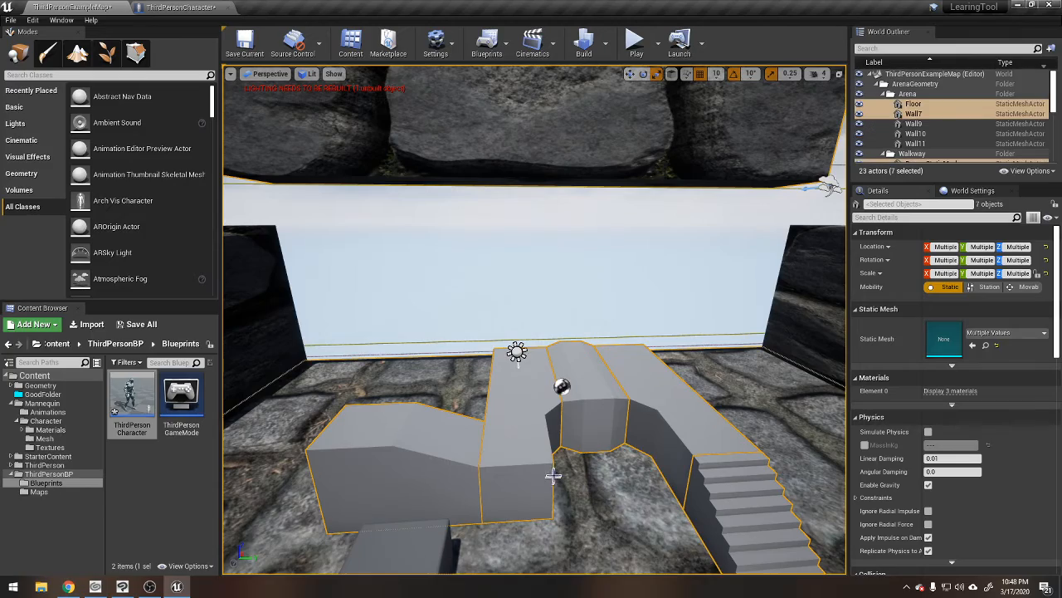
Step: Check in the World Outliner which arena and walkway meshes are selected
right_drag(552, 476, 664, 511)
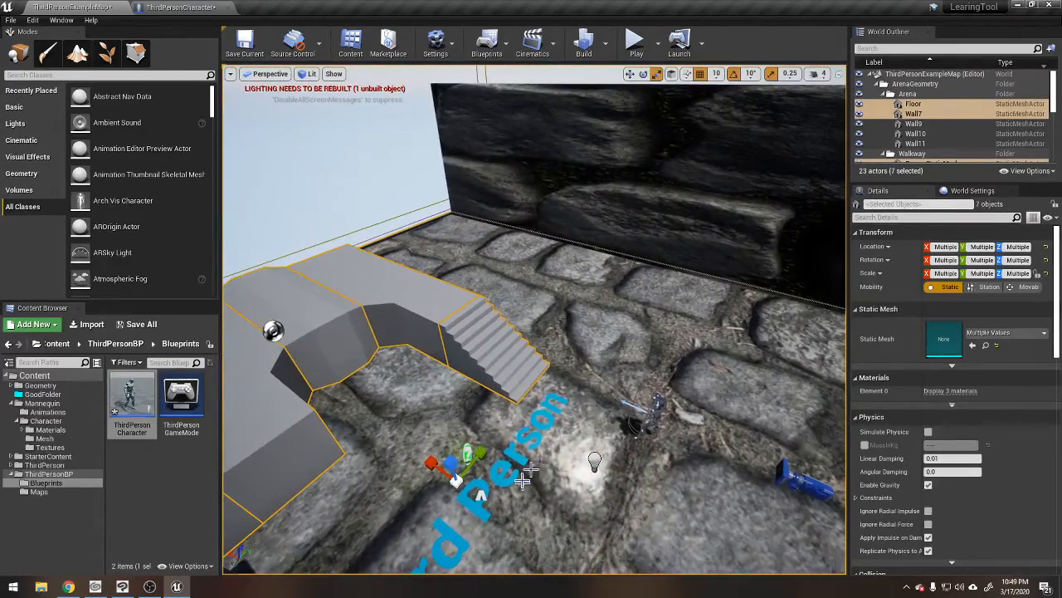
scroll(918, 133, down, 3)
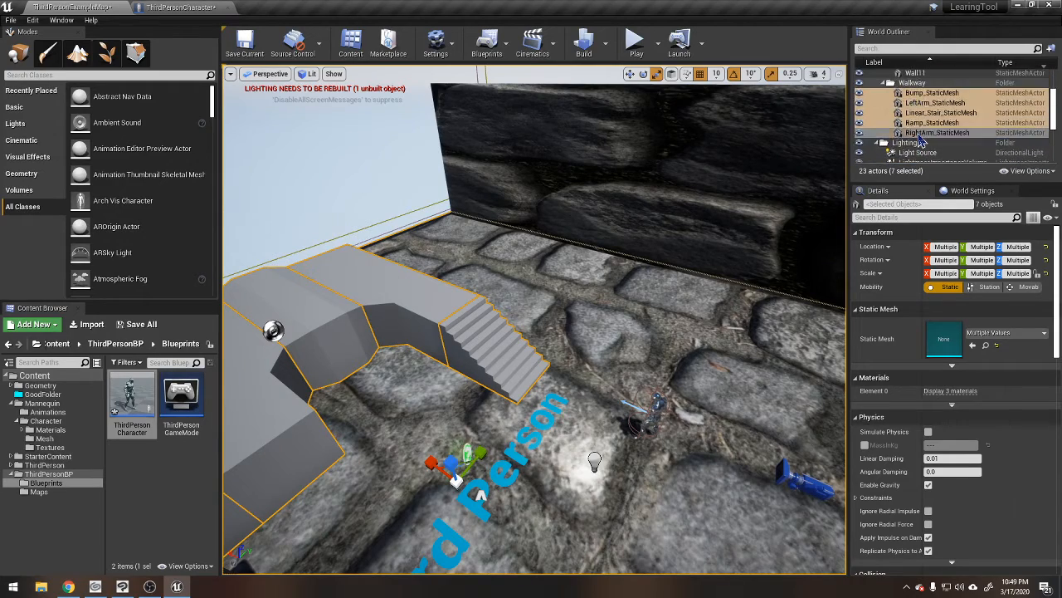
scroll(921, 141, up, 3)
scroll(921, 142, down, 6)
Step: View the rotate gizmo, return to move mode, raise the selected walkway, floor and wall together slightly, and clear the selection
right_drag(664, 332, 585, 311)
right_drag(635, 282, 637, 322)
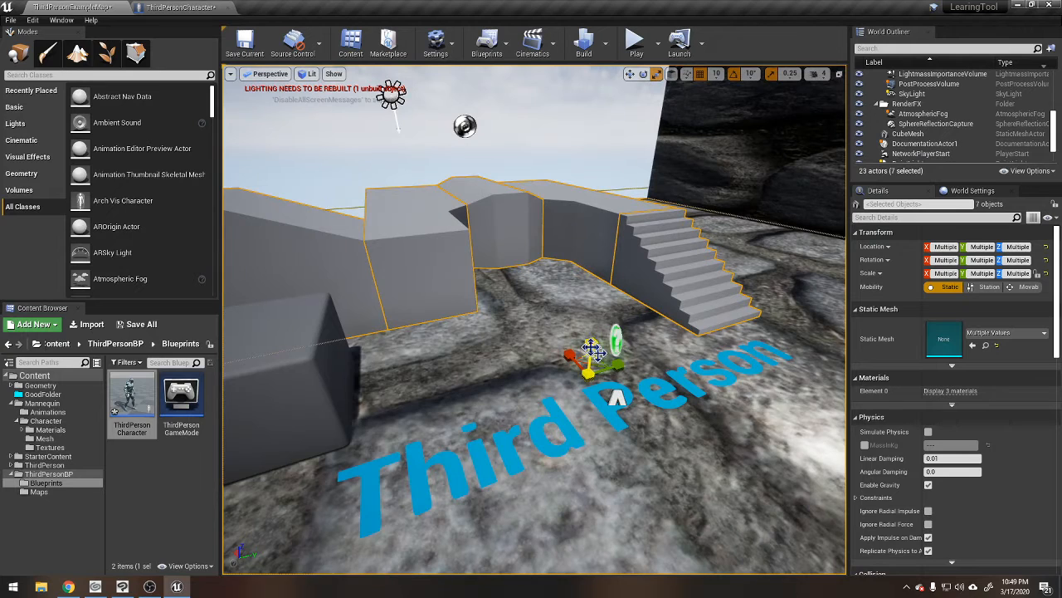
key(w)
key(e)
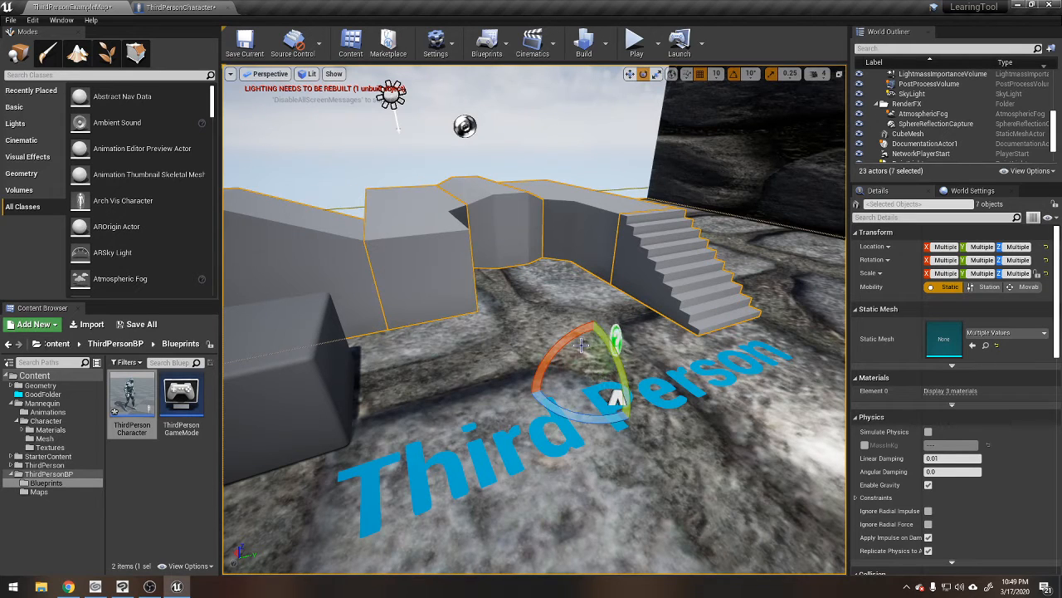
key(w)
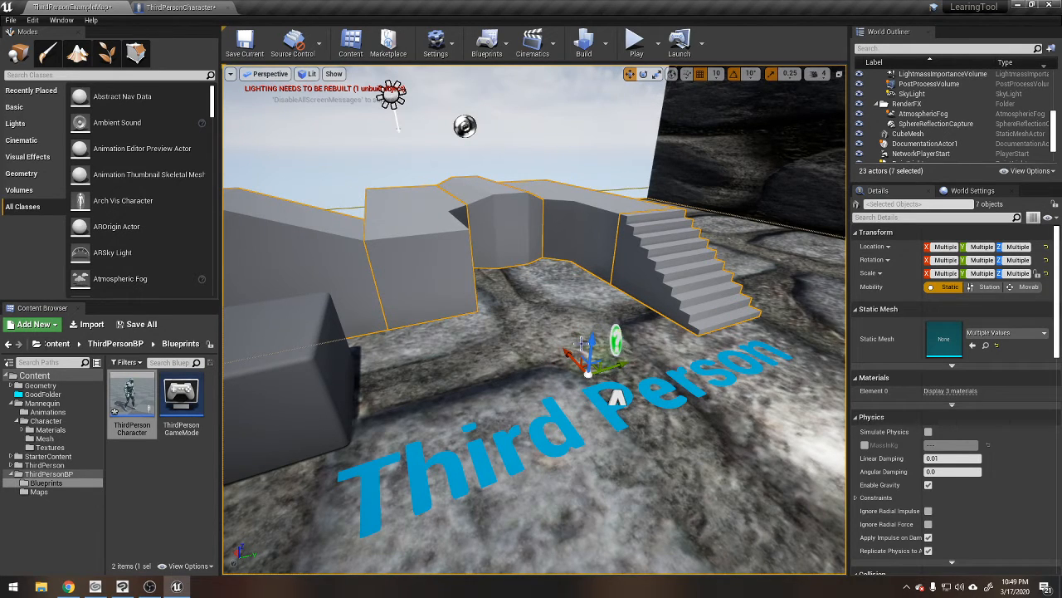
drag(583, 352, 581, 330)
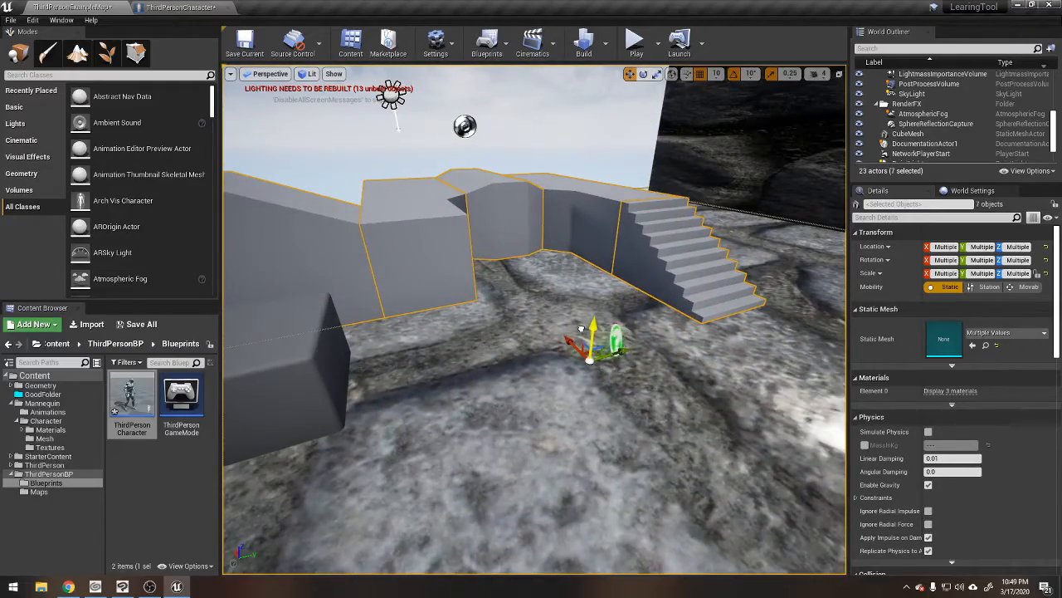
key(Escape)
Step: Select the five walkway meshes, the floor and Wall11, and lower them together slightly
scroll(521, 329, down, 5)
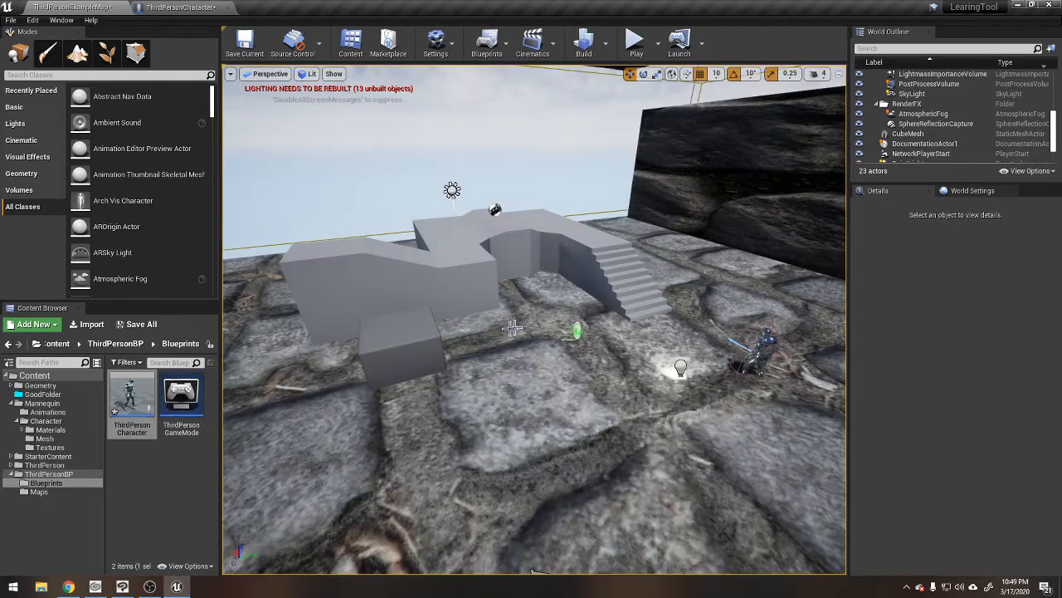
click(368, 280)
ctrl+click(478, 262)
ctrl+click(484, 226)
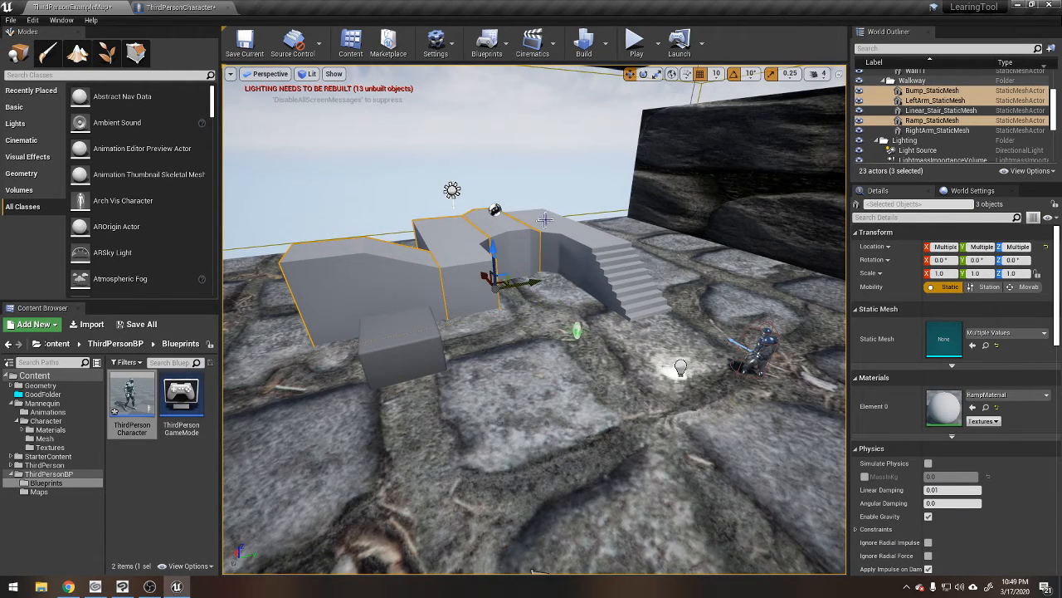
ctrl+click(551, 224)
ctrl+click(644, 277)
ctrl+click(737, 292)
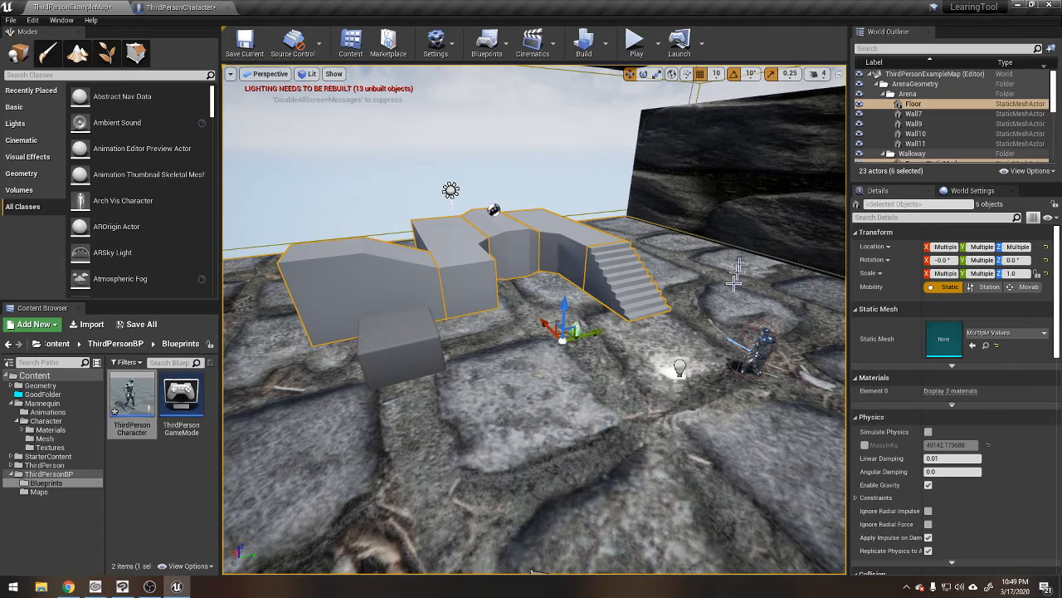
ctrl+click(752, 223)
mouse_move(634, 179)
mouse_down()
mouse_move(629, 223)
mouse_move(635, 161)
mouse_move(628, 188)
mouse_up()
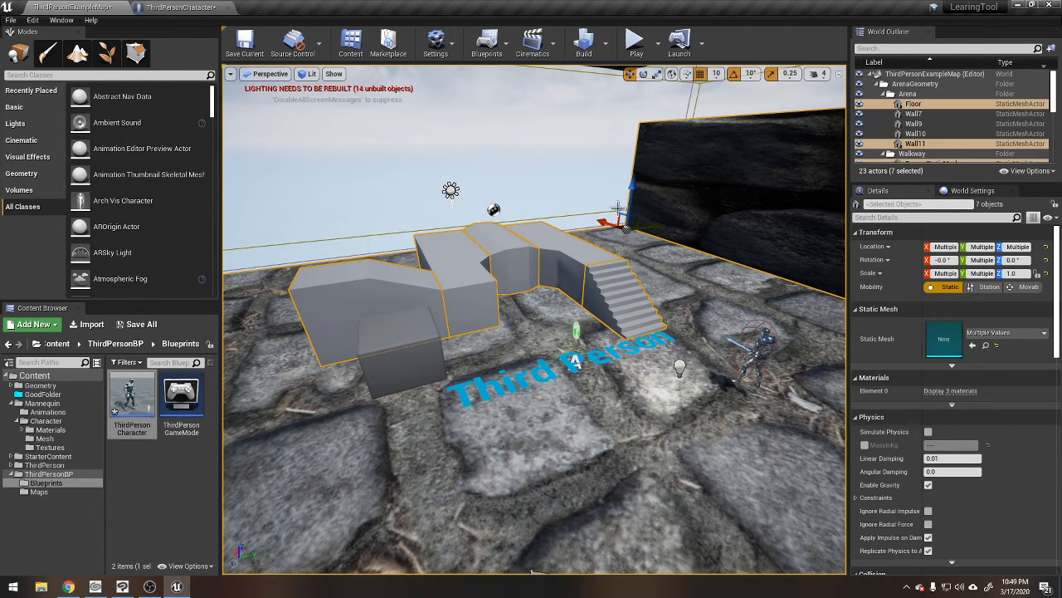
Step: Select only the floor and lower it to a Z location of about 50
right_drag(591, 376, 448, 342)
click(469, 381)
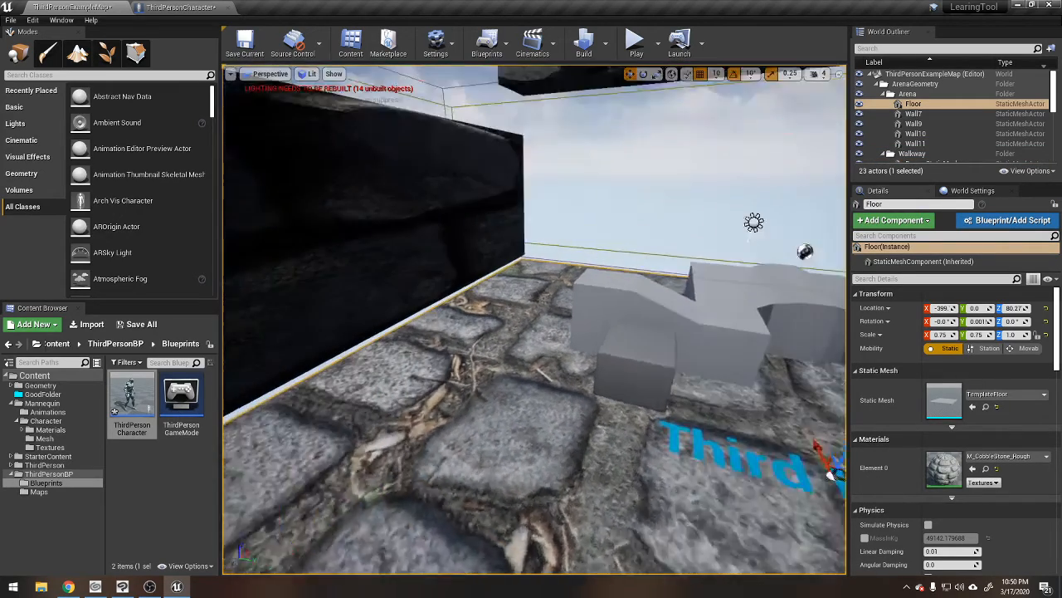
right_drag(541, 361, 664, 330)
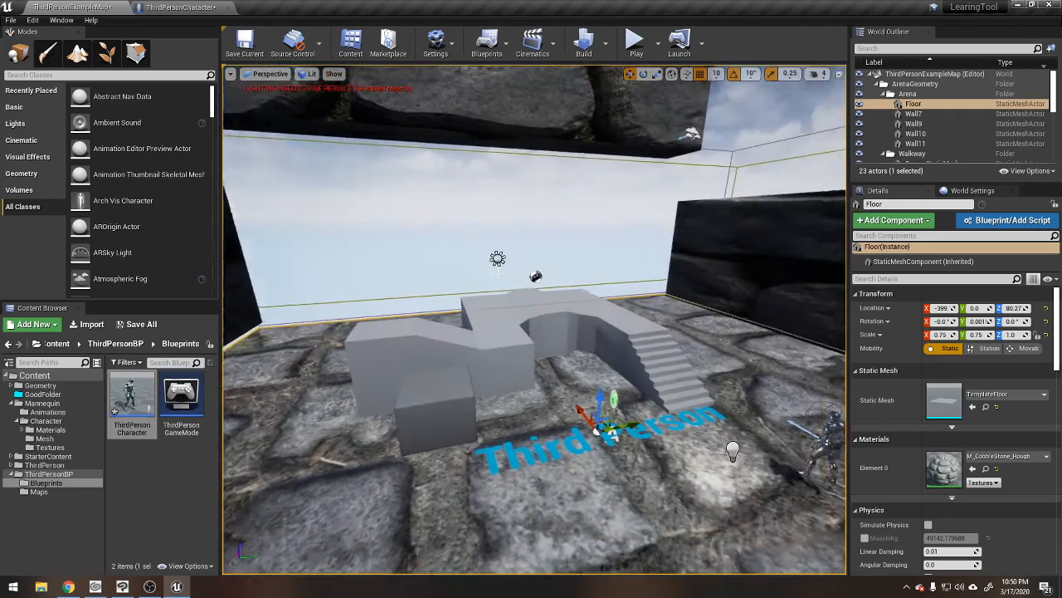
mouse_move(578, 400)
mouse_down()
mouse_move(571, 349)
mouse_move(579, 392)
mouse_move(565, 407)
mouse_up()
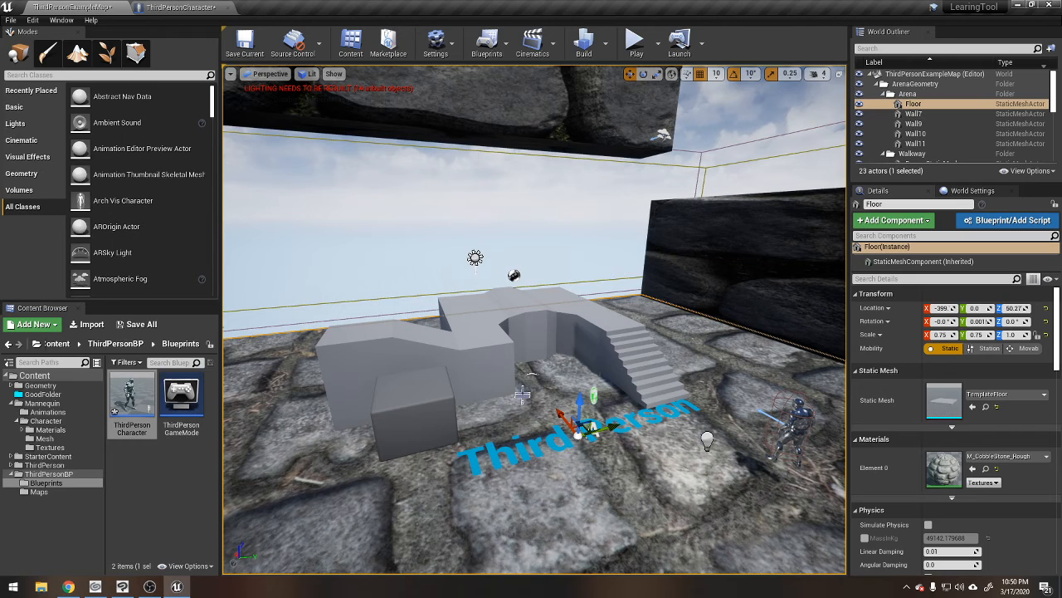